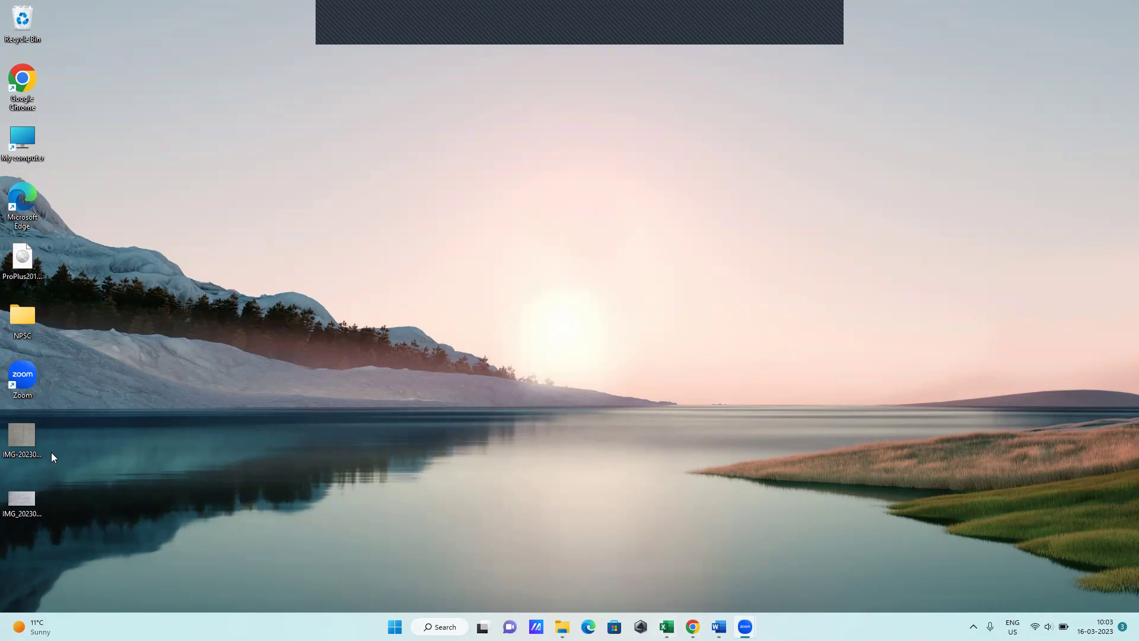
Step: Open the photo IMG_20230316_095104.jpg with the handwritten test notes and maximize its window
double_click(34, 504)
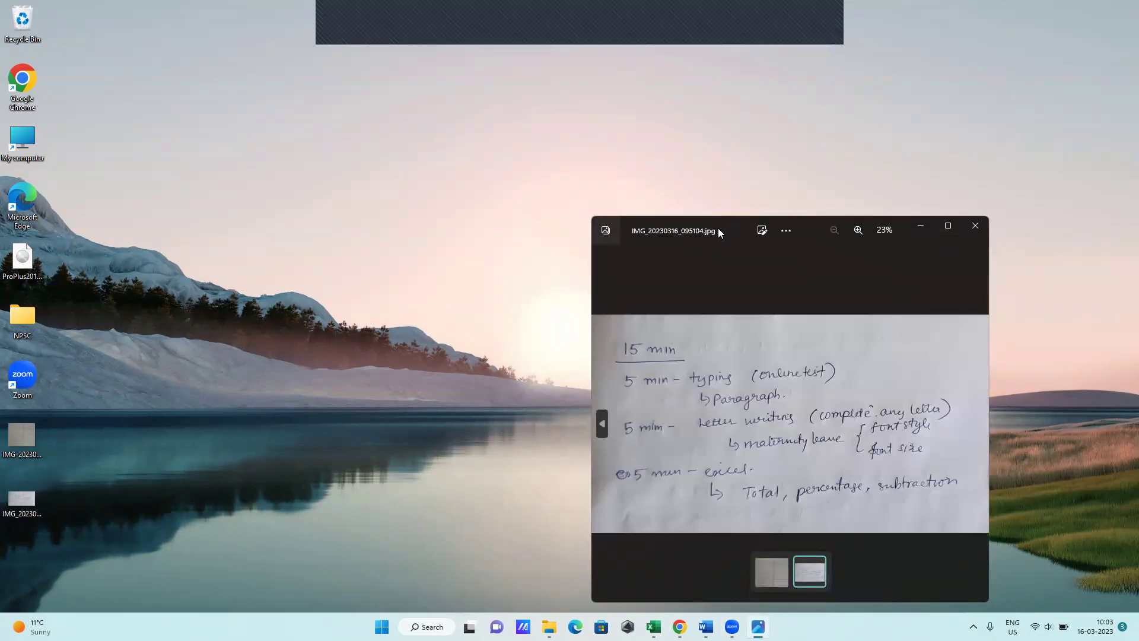
drag(718, 231, 466, 154)
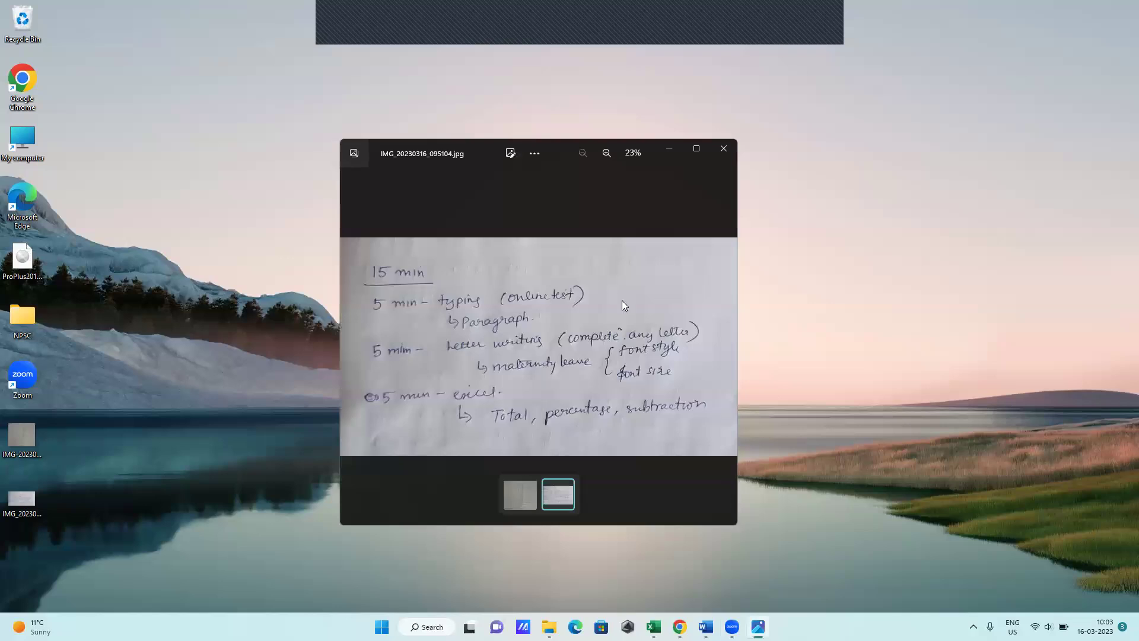
click(697, 149)
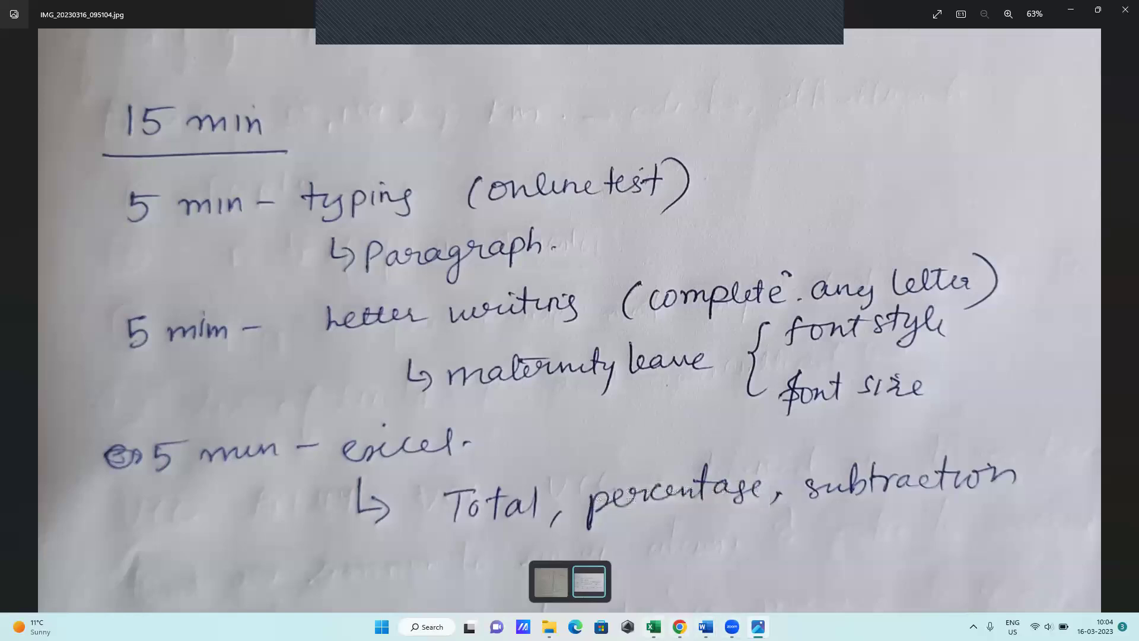
Step: Switch to Document2 in Word and replace the notification's heading with "PARAGRAPH"
click(706, 626)
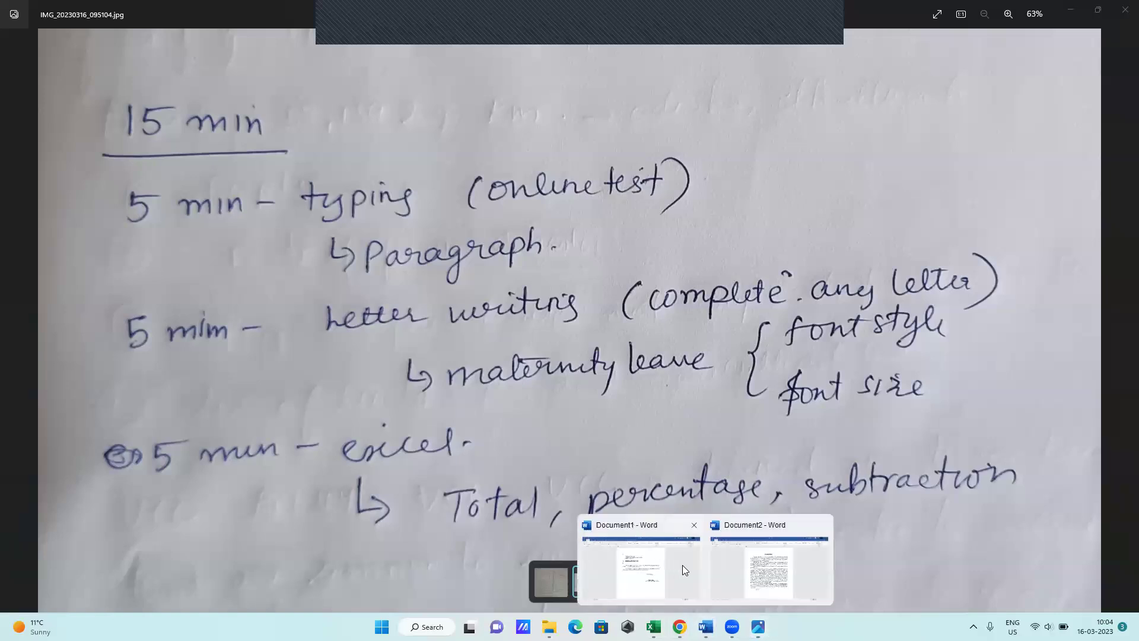
click(728, 566)
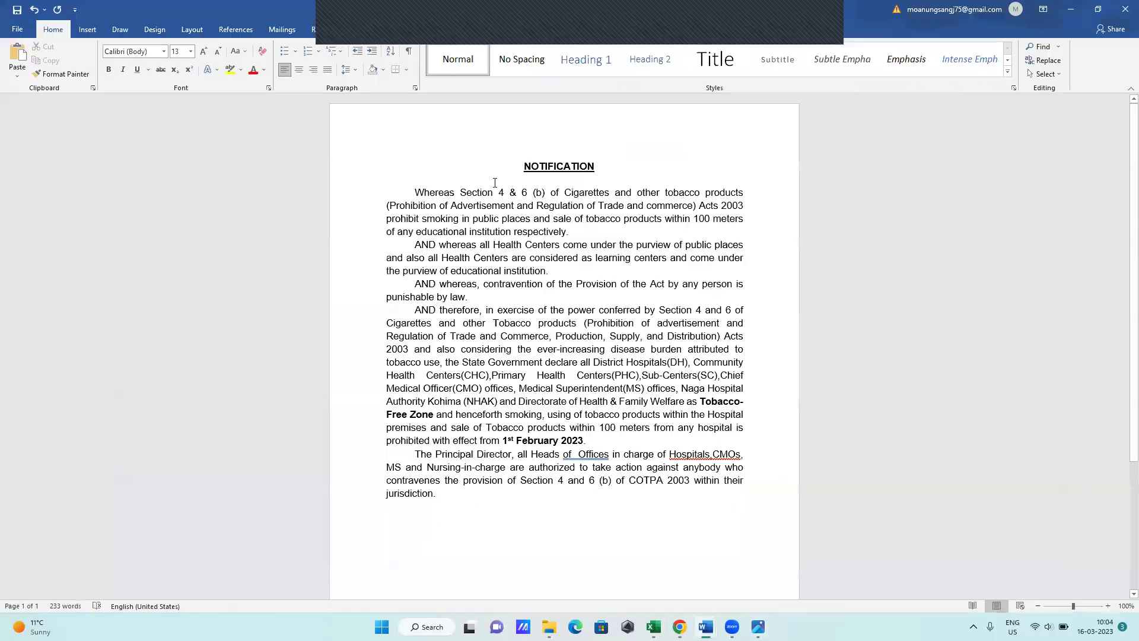
drag(593, 168, 524, 169)
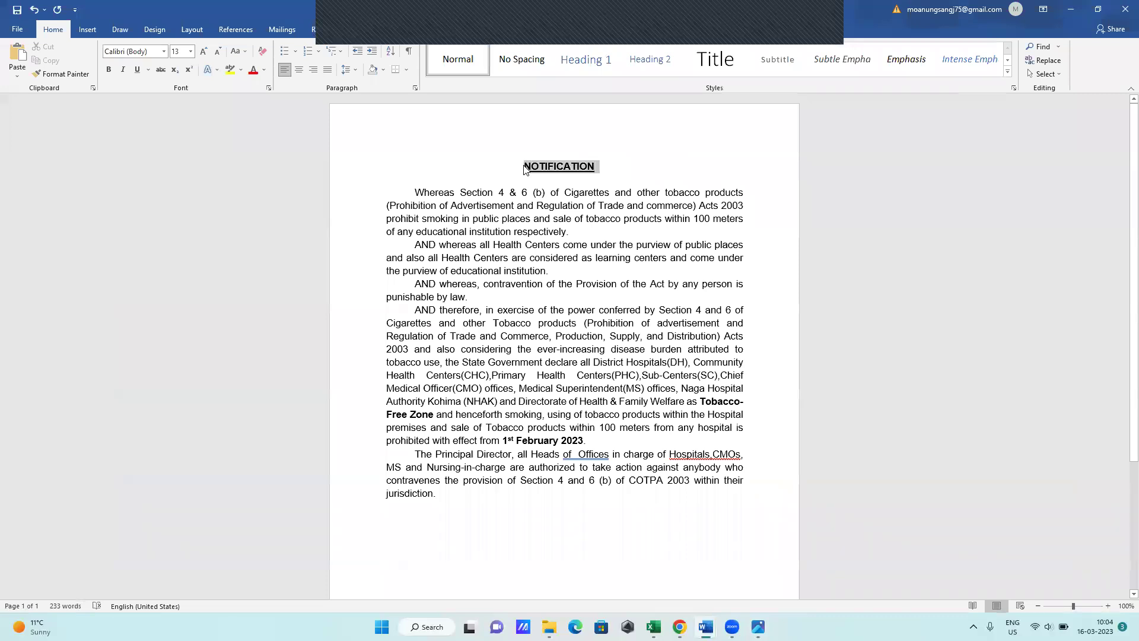
text(PARAGRAH)
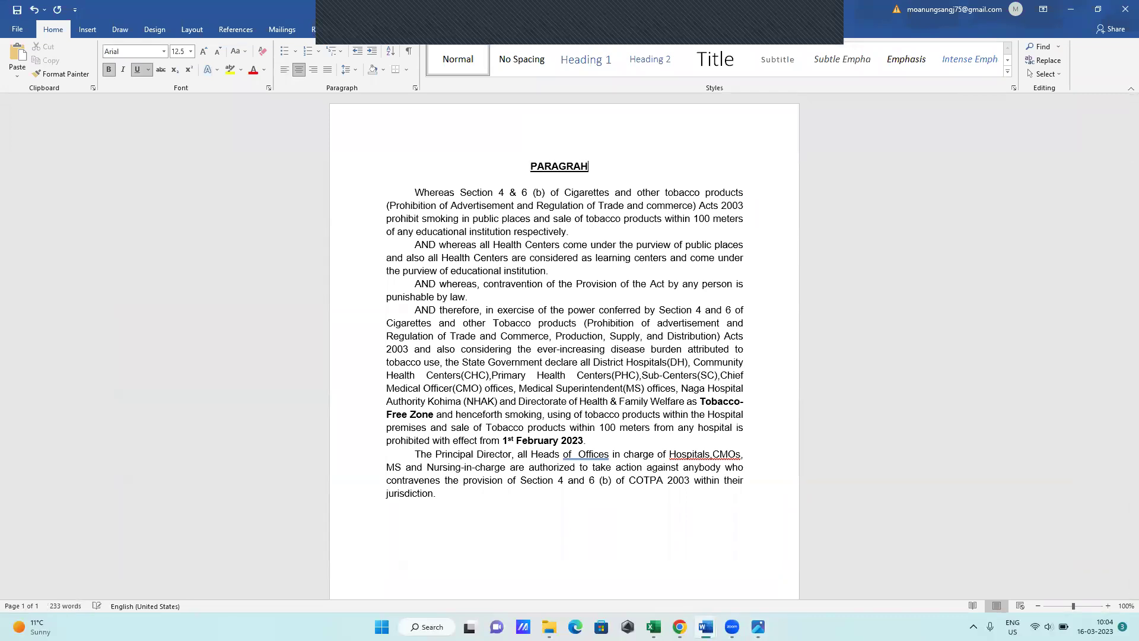
key(BackSpace)
key(BackSpace)
key(BackSpace)
text(RAPH)
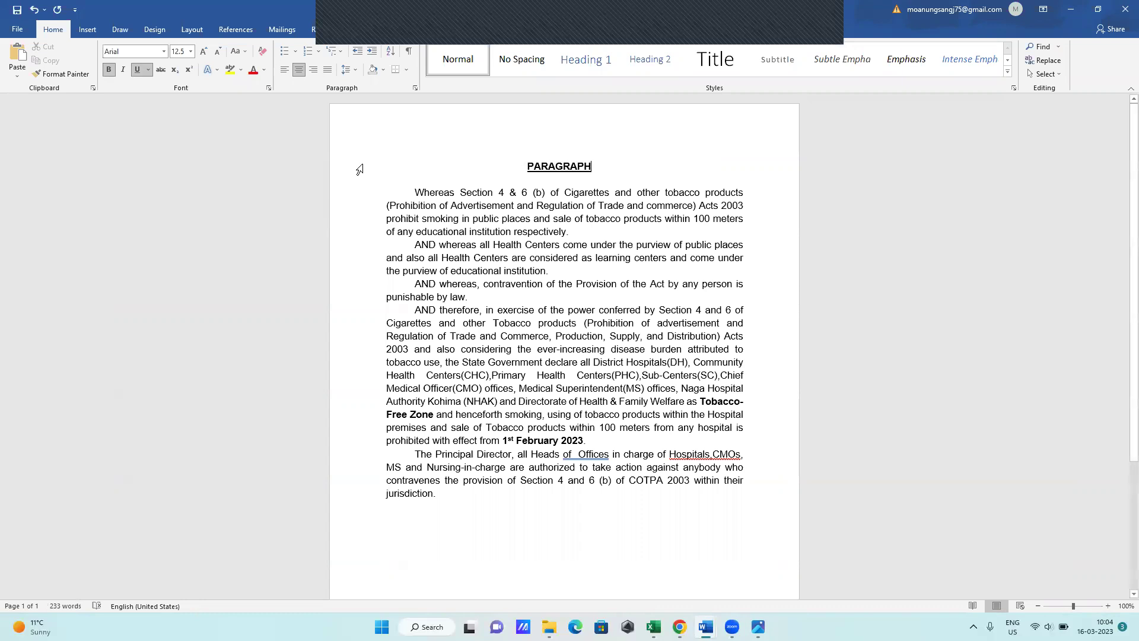
Step: Set the font of all body text below the heading to Calibri Light
mouse_move(415, 192)
mouse_down()
mouse_move(598, 407)
mouse_move(584, 457)
mouse_move(445, 490)
mouse_up()
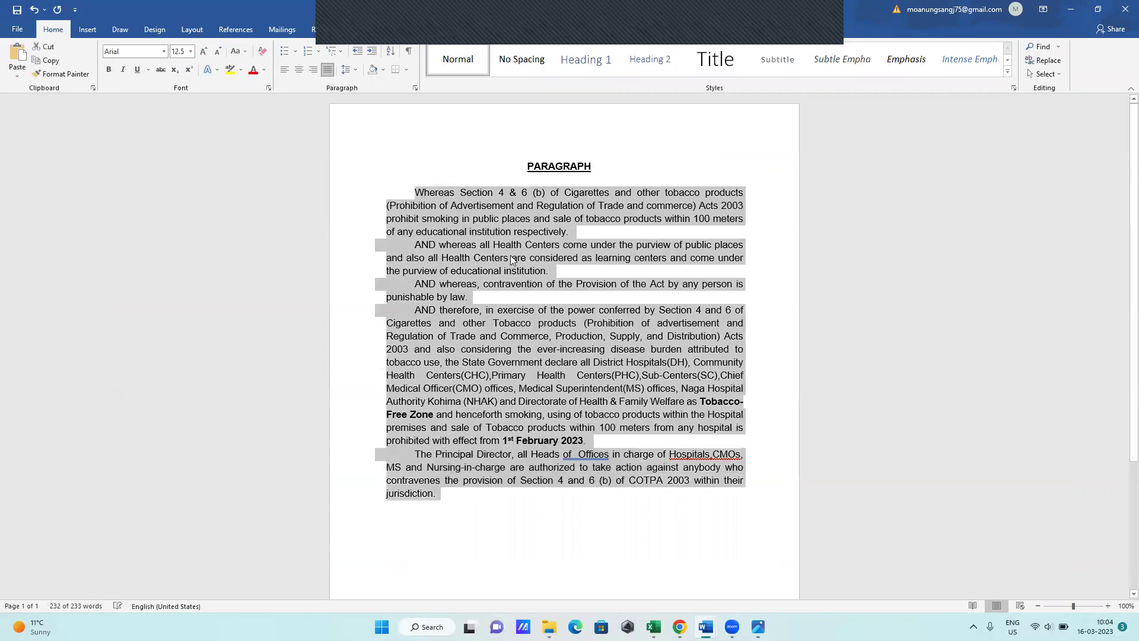
click(478, 232)
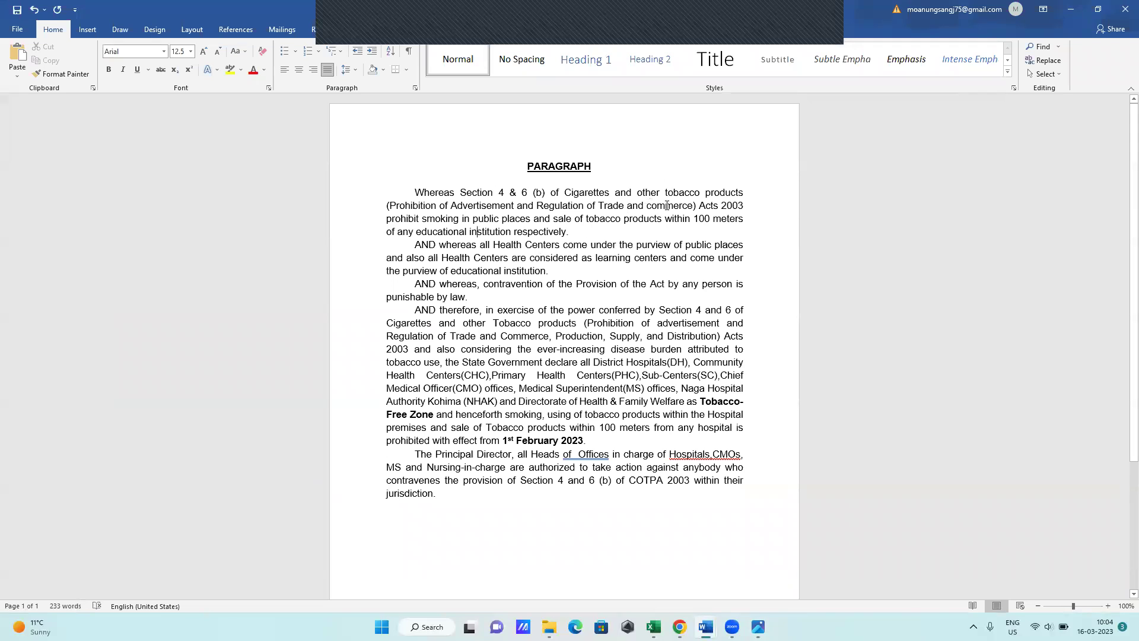
drag(436, 193, 436, 493)
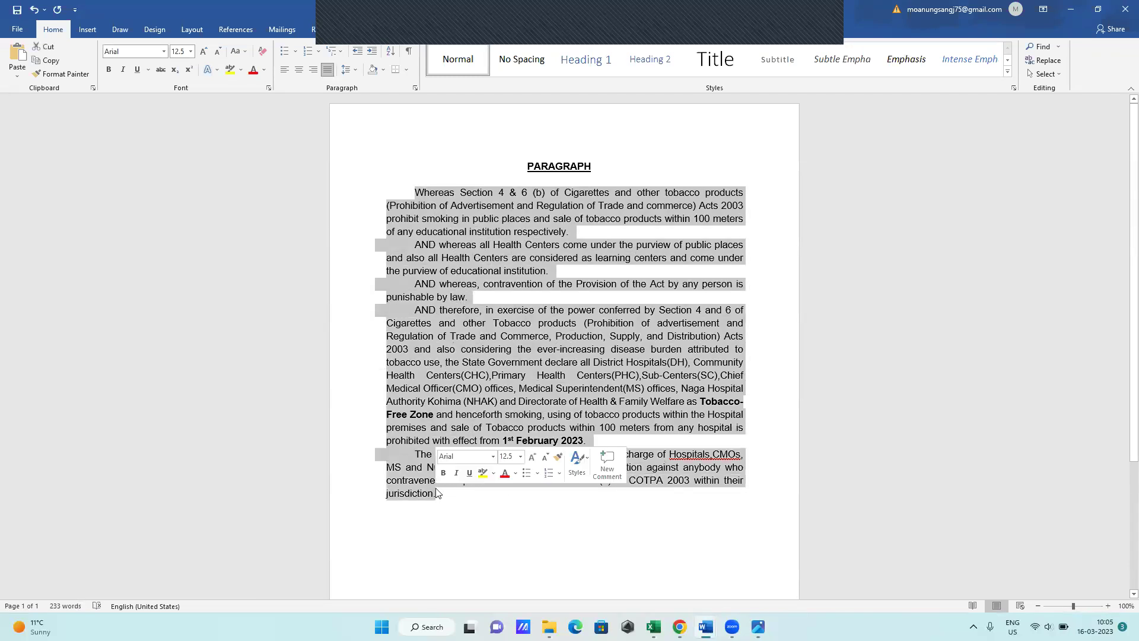
click(163, 51)
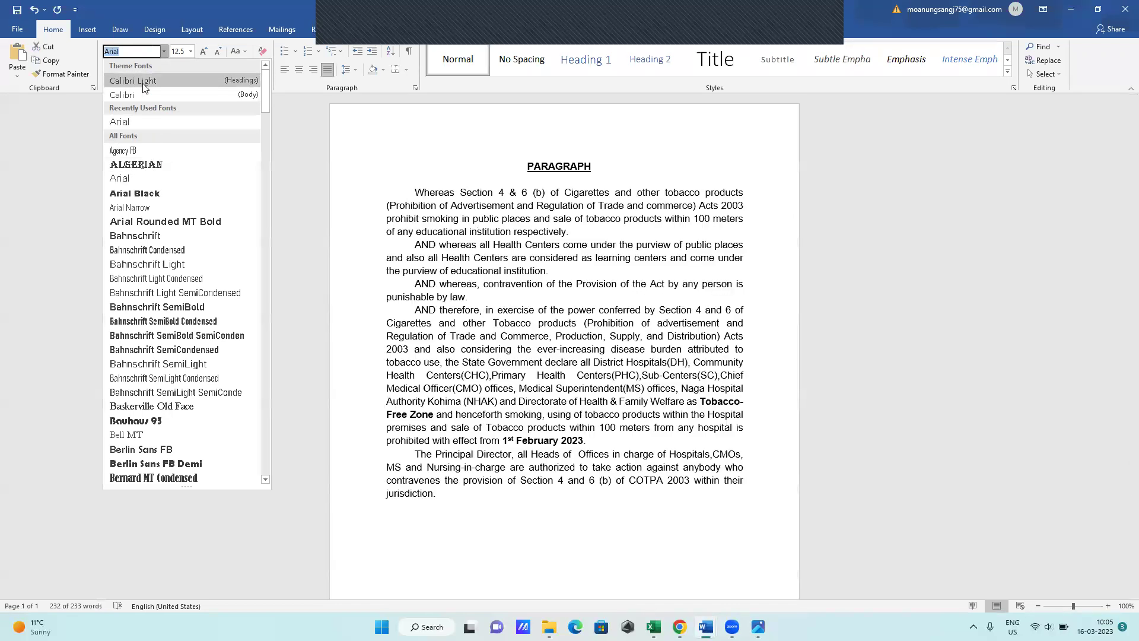
click(133, 81)
click(462, 240)
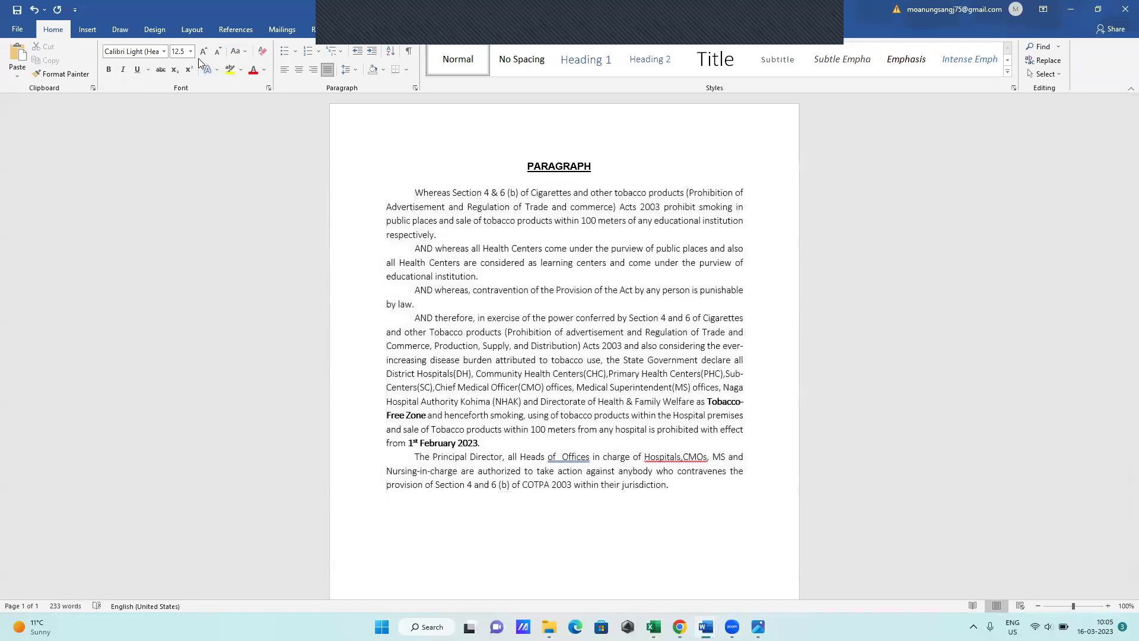
Step: Set the font size of the entire document, including the heading, to 16
click(191, 51)
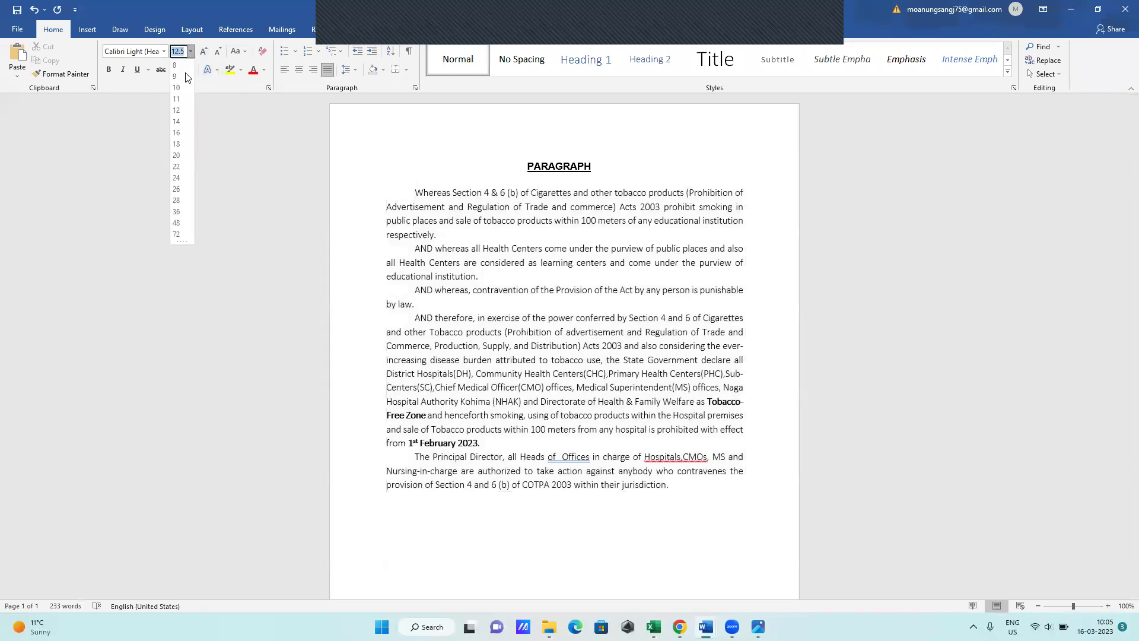
click(422, 191)
key(ctrl+a)
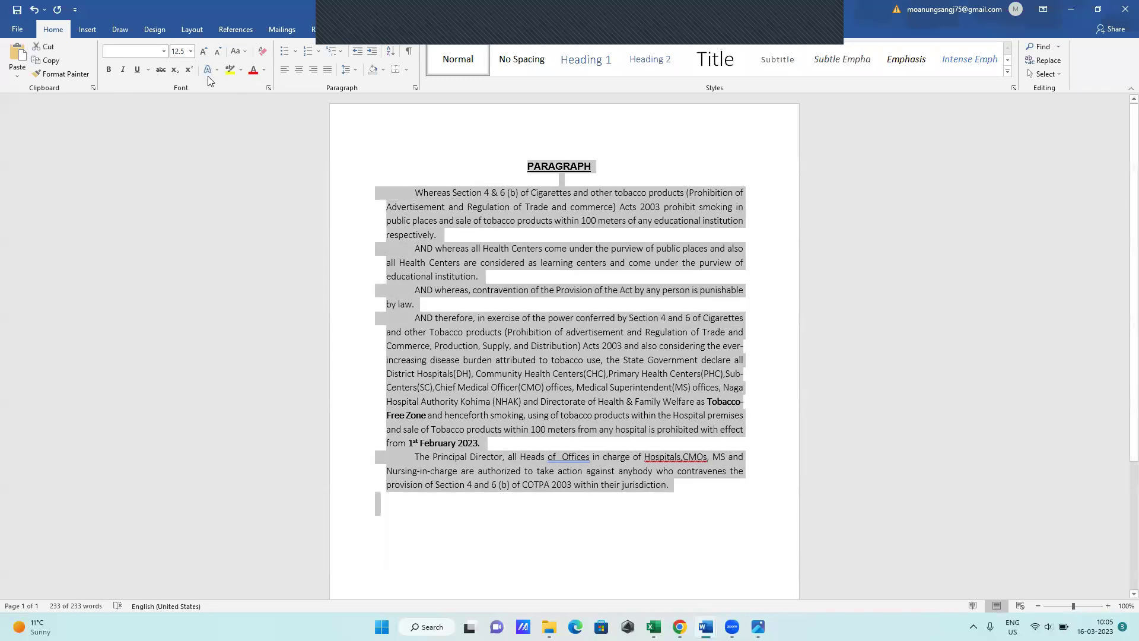
click(191, 51)
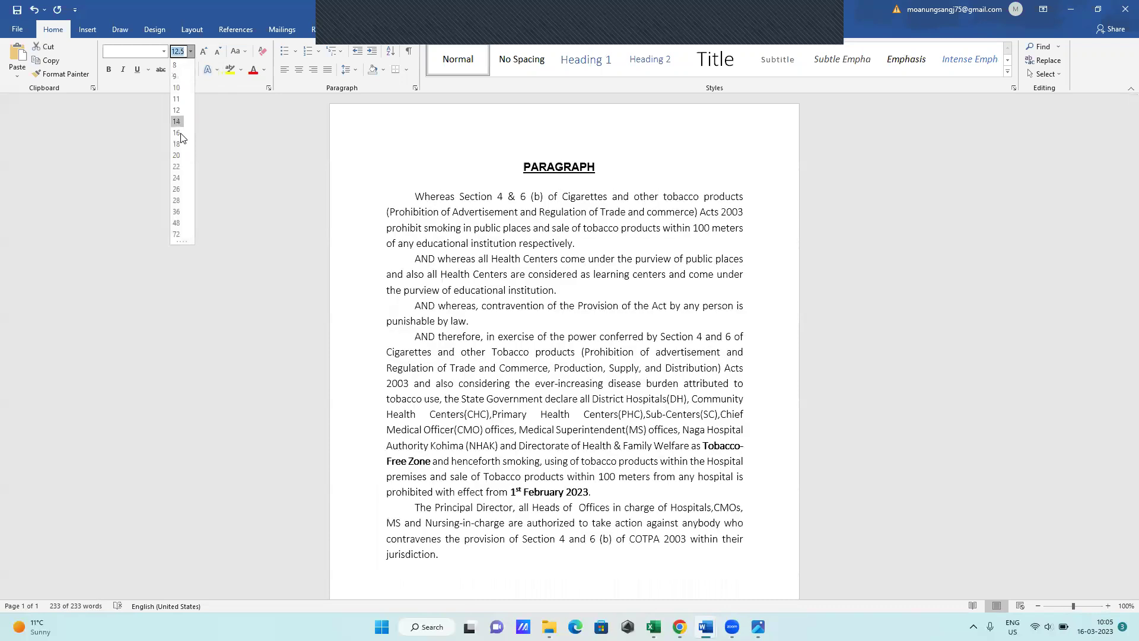
click(176, 133)
click(574, 266)
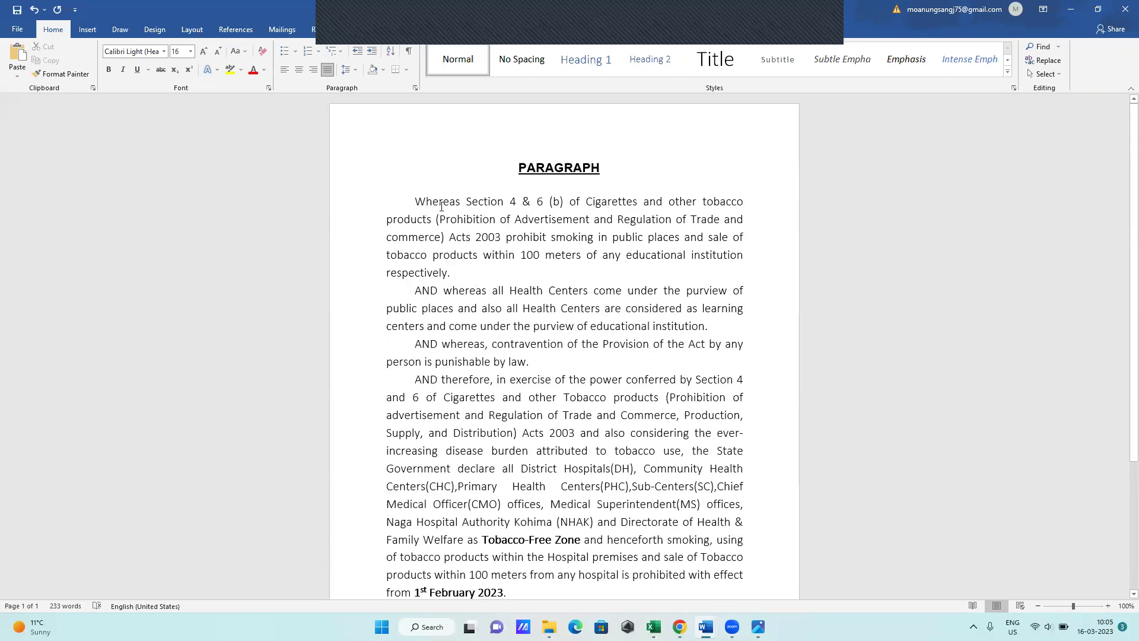
click(631, 171)
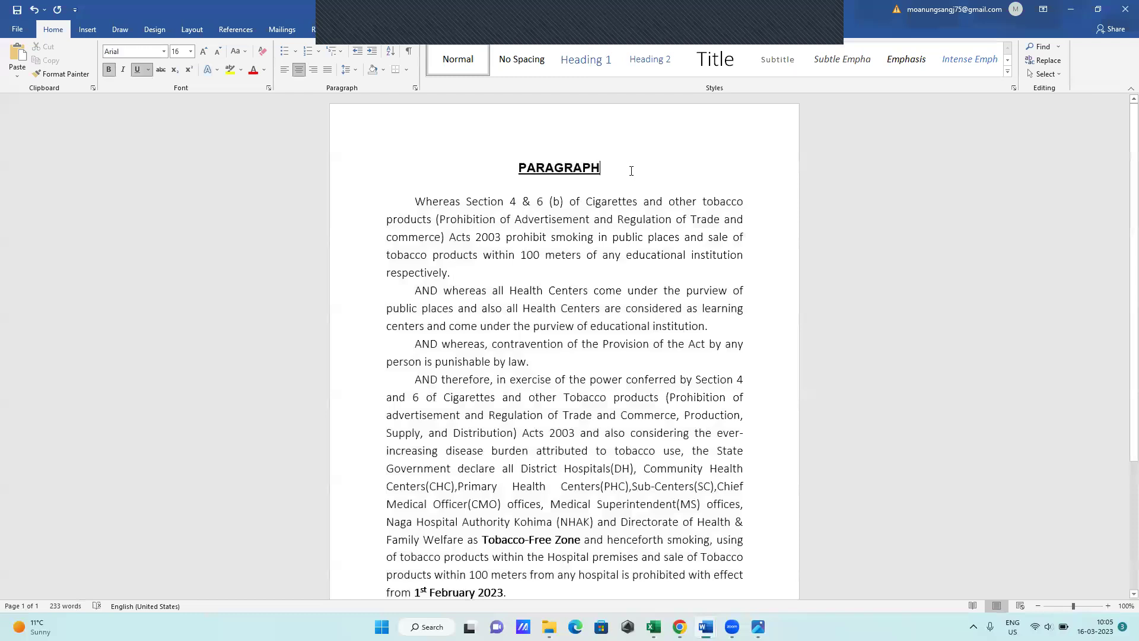
text(5MIN)
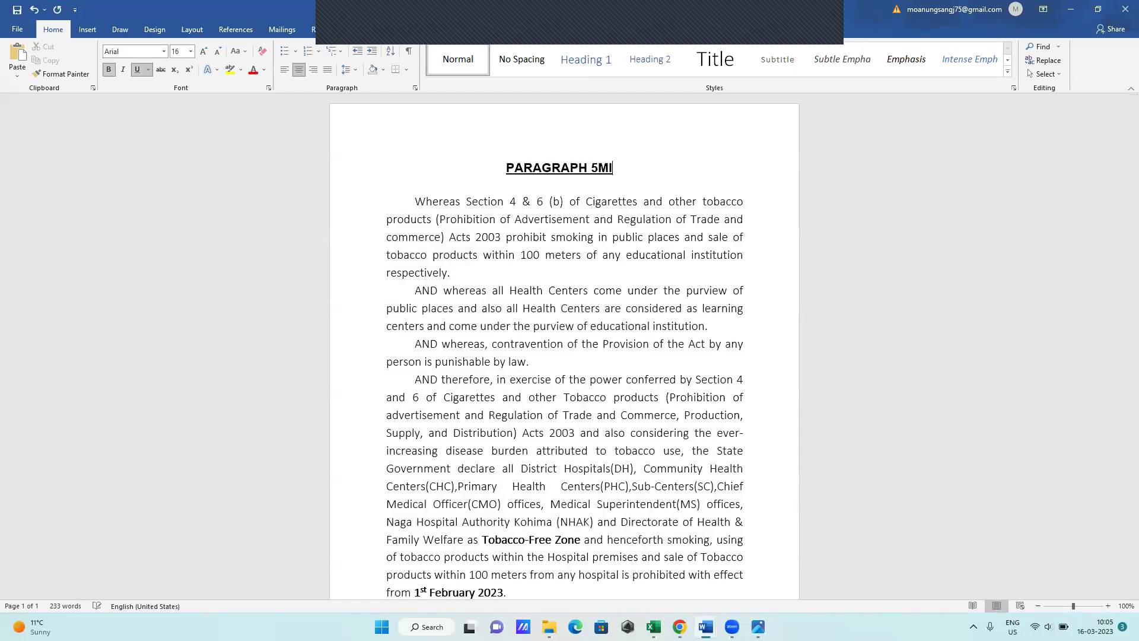
key(BackSpace)
key(BackSpace)
key(BackSpace)
key(BackSpace)
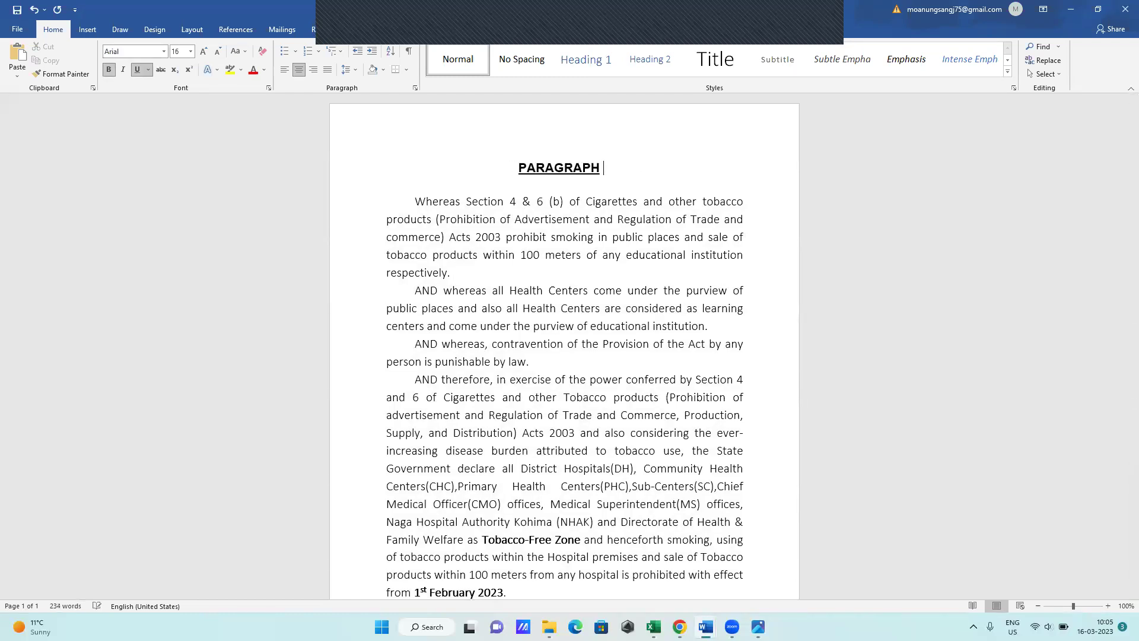
Step: Minimize the paragraph document to return to the handwritten notes, and bring up the leave letter in Document1
click(1070, 9)
key(Right)
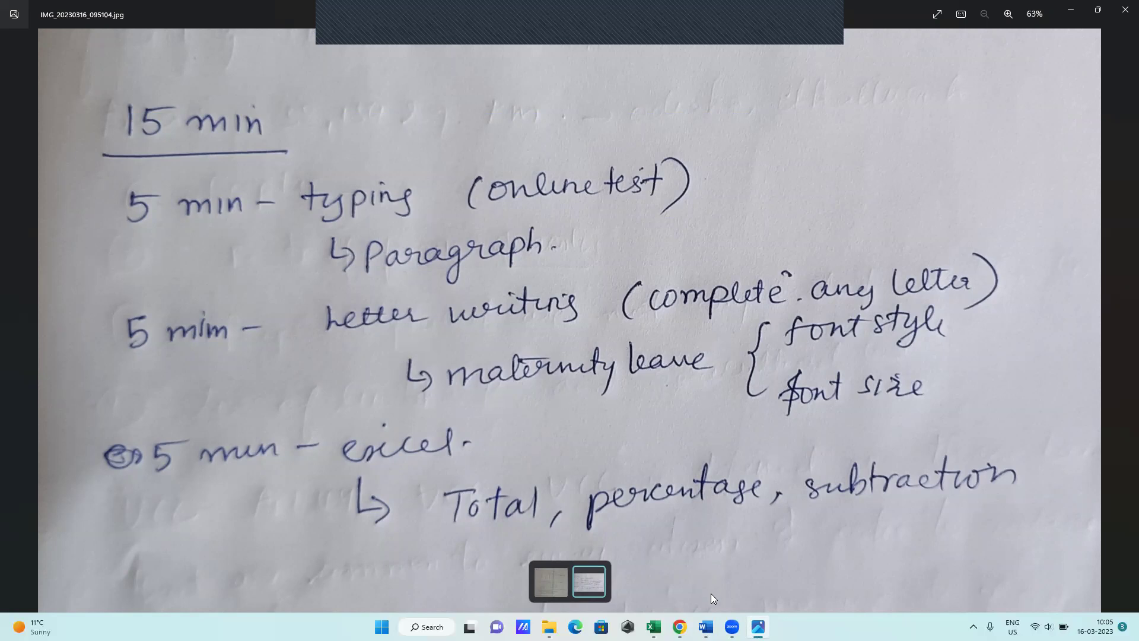
mouse_move(706, 626)
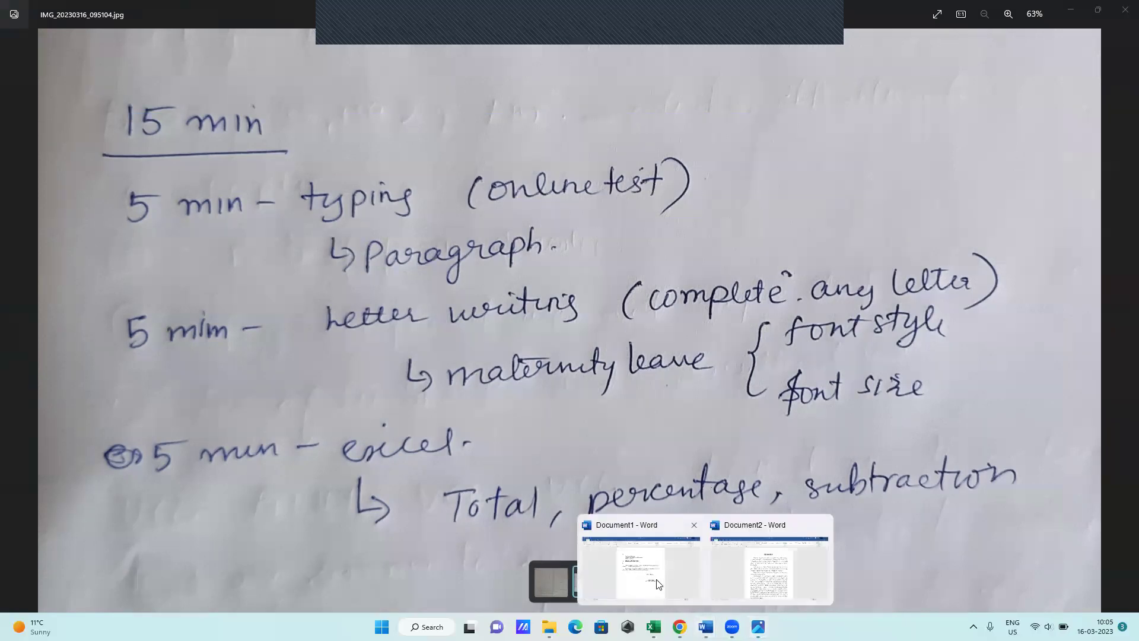
click(656, 583)
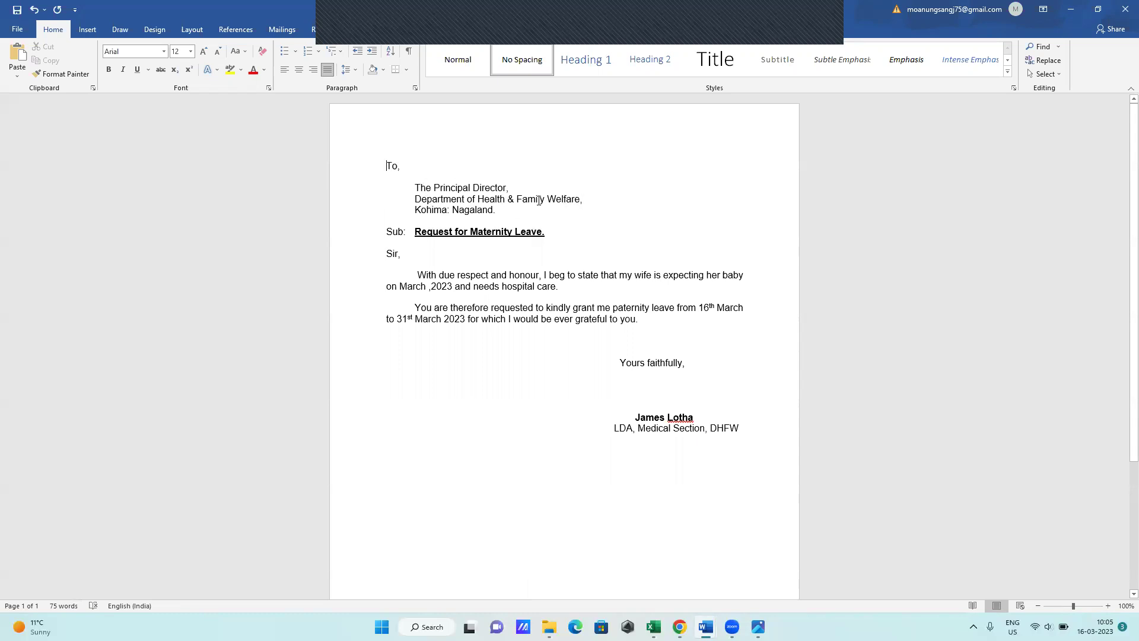
Step: Extend the letter's subject line to read "Request for Maternity / Paternity Leave."
click(515, 232)
text(/ )
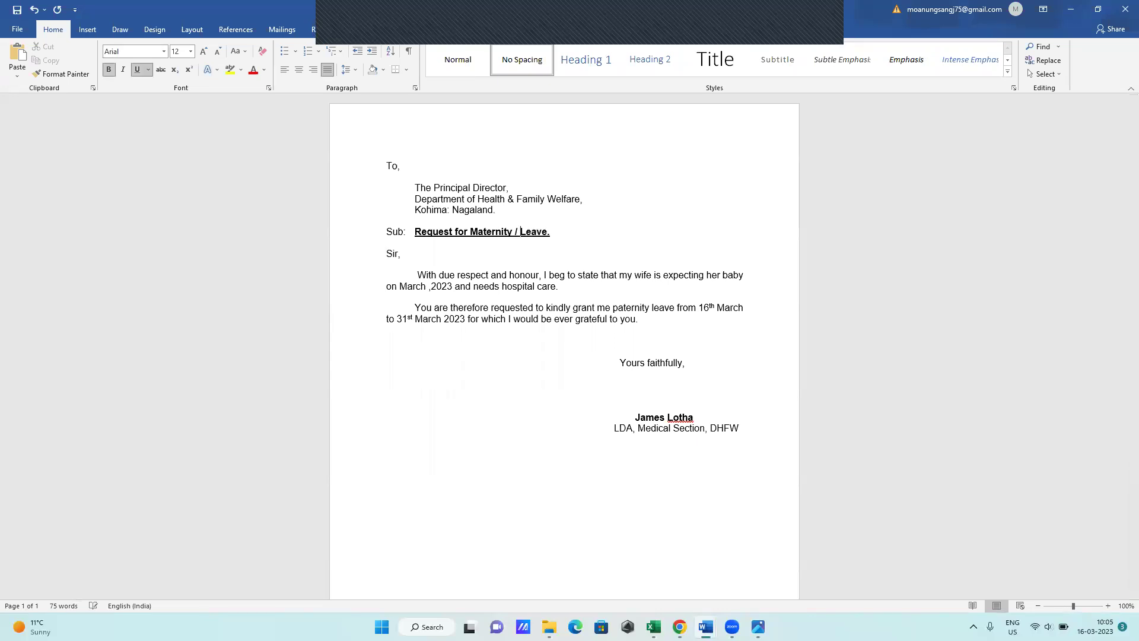
text(paternity)
click(527, 231)
key(BackSpace)
text(P)
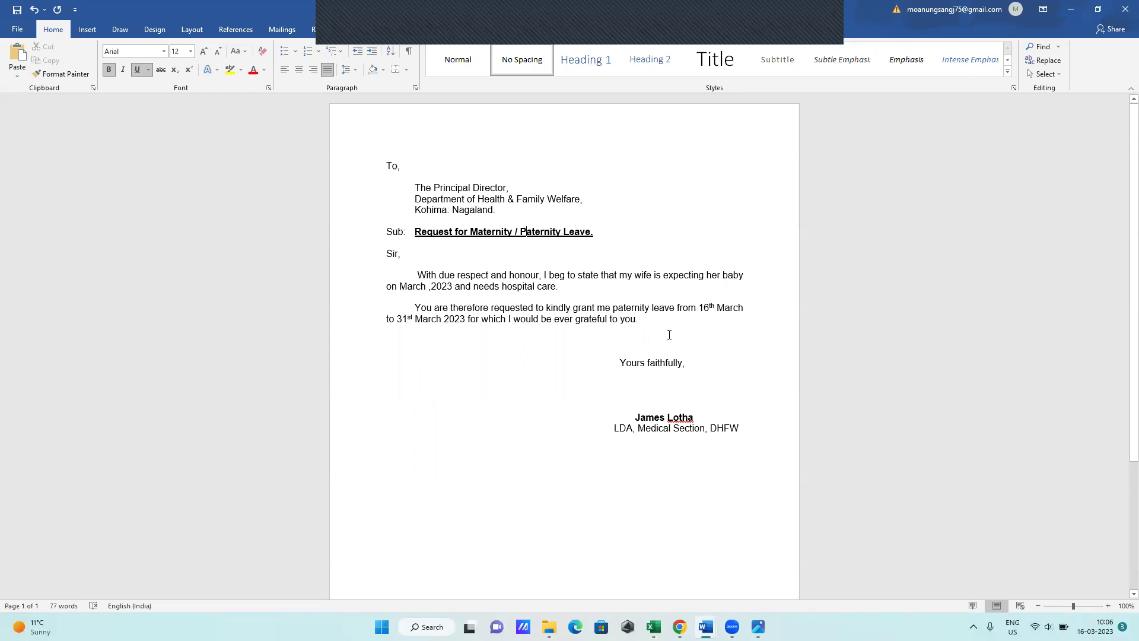
Step: Add the line "Date : 16/03/2023" below the signatory's designation and indent it by two tab stops
click(637, 417)
text(Date)
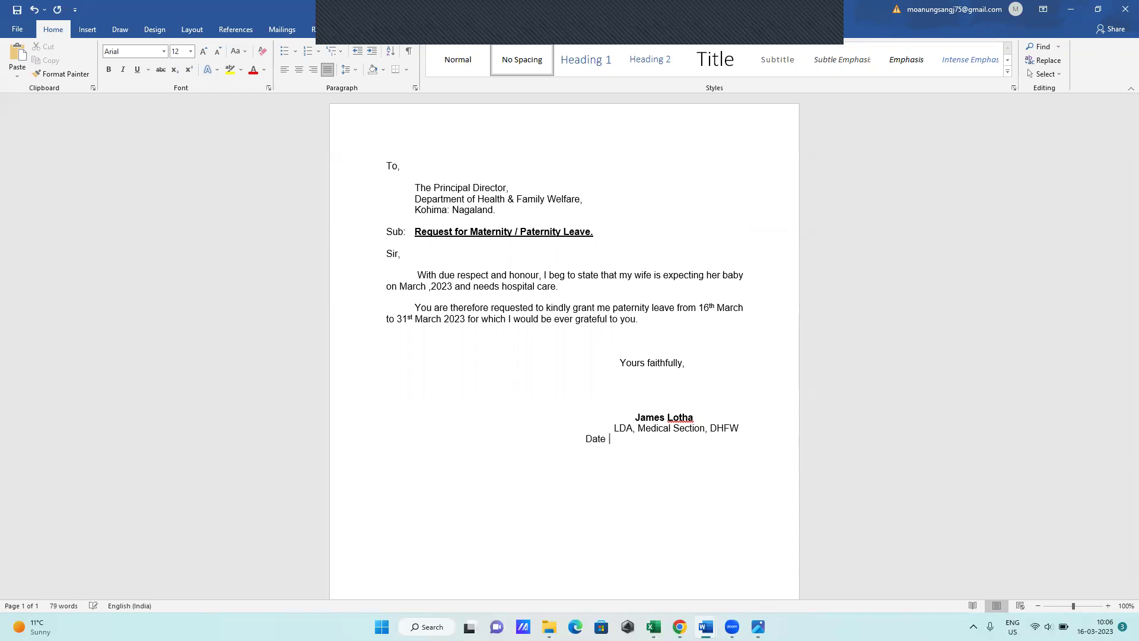
text( ?)
text( 16/03/)
text(2023)
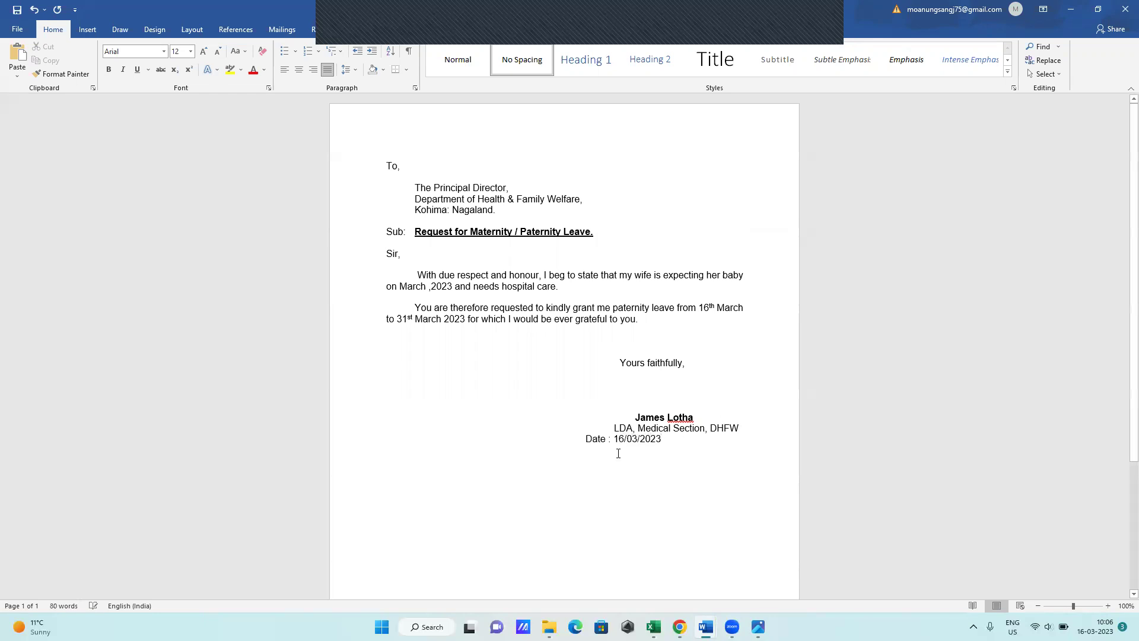
click(585, 441)
key(Tab)
key(Tab)
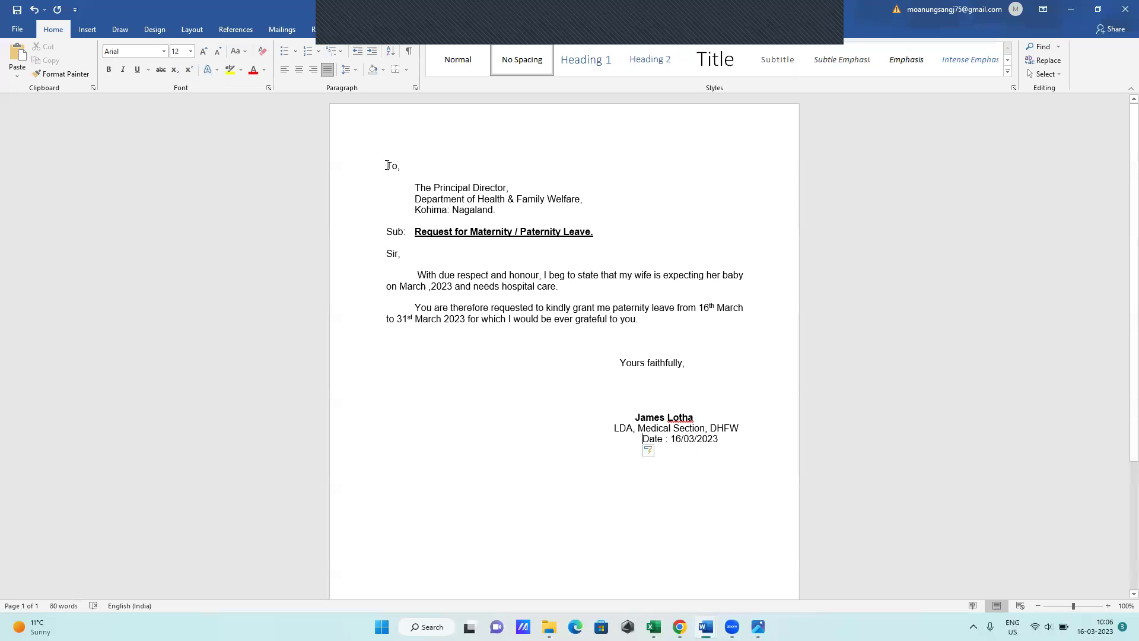
Step: Set the font of the whole letter, from "To," to the date line, to Calibri
mouse_move(388, 166)
mouse_down()
mouse_move(445, 210)
mouse_move(392, 256)
mouse_move(638, 335)
mouse_move(682, 415)
mouse_move(720, 440)
mouse_up()
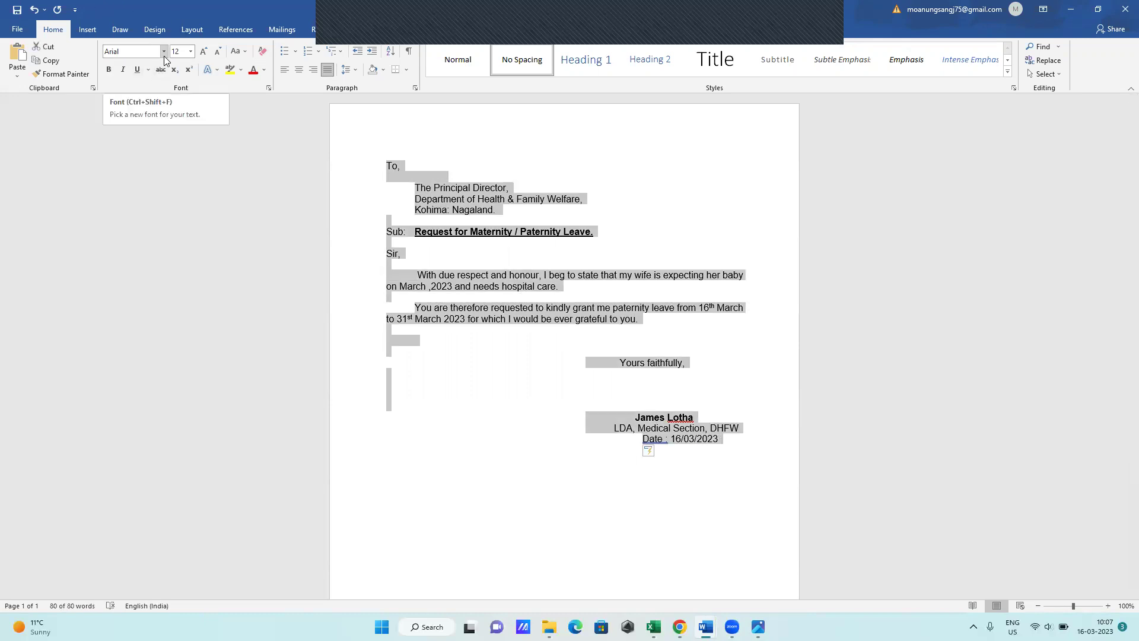
click(164, 53)
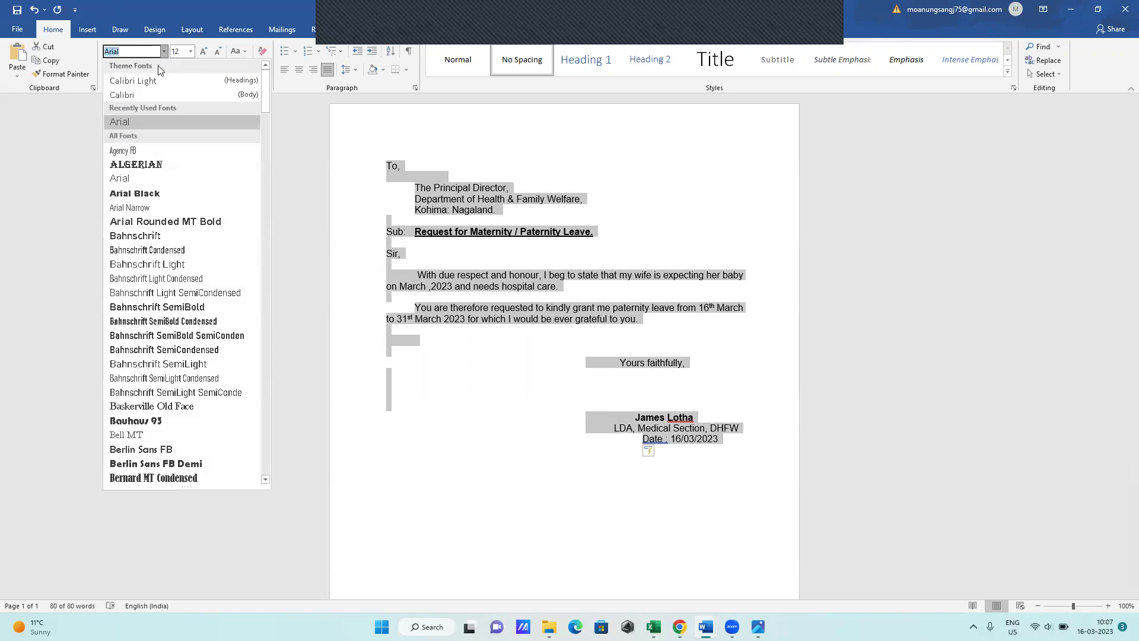
click(146, 95)
double_click(209, 167)
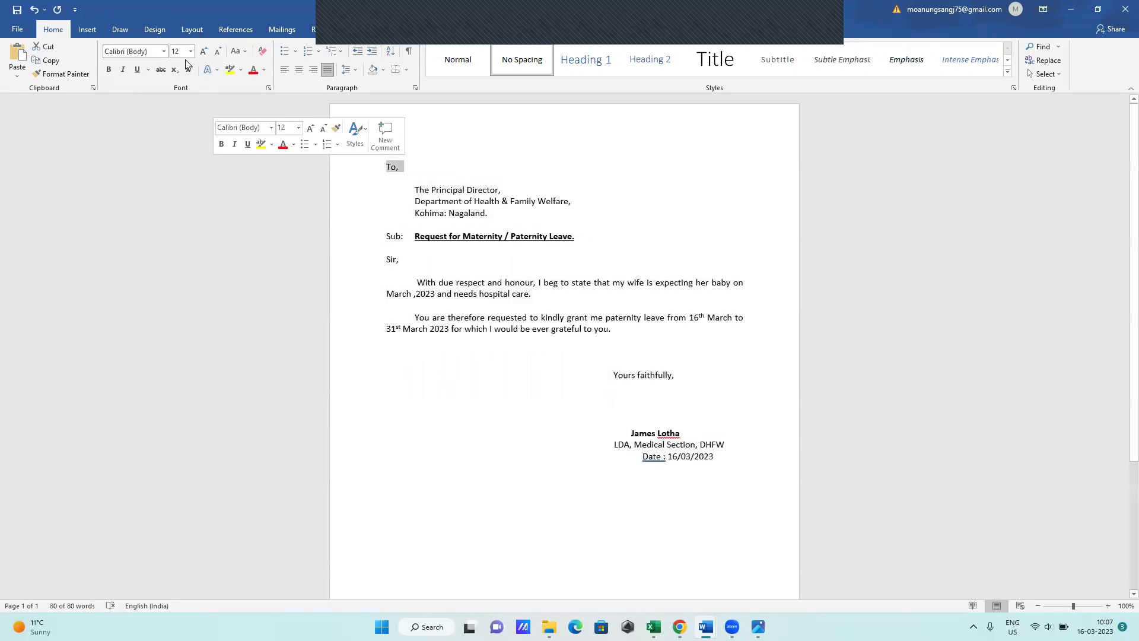
Step: Set the font of the entire letter to Arial
click(163, 52)
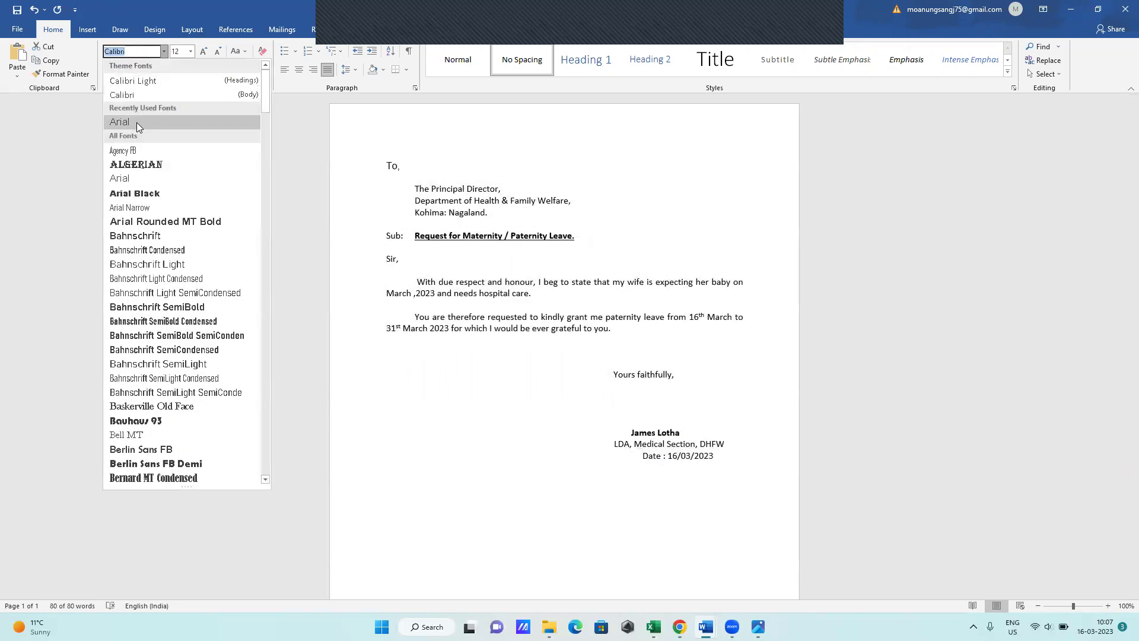
click(136, 122)
click(443, 244)
key(ctrl+a)
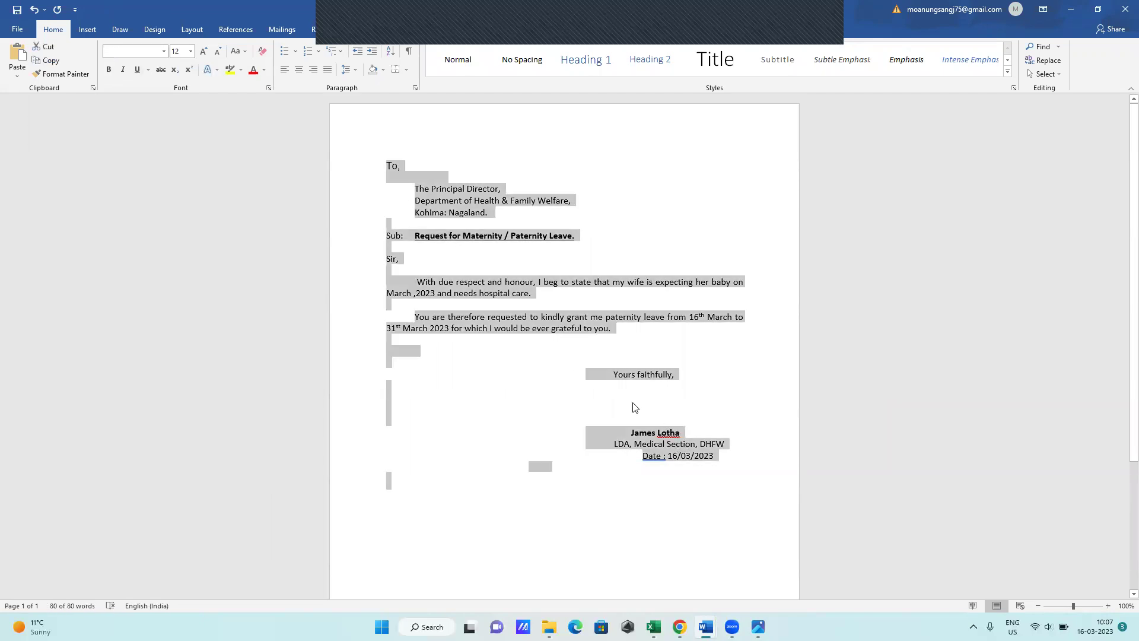
click(164, 52)
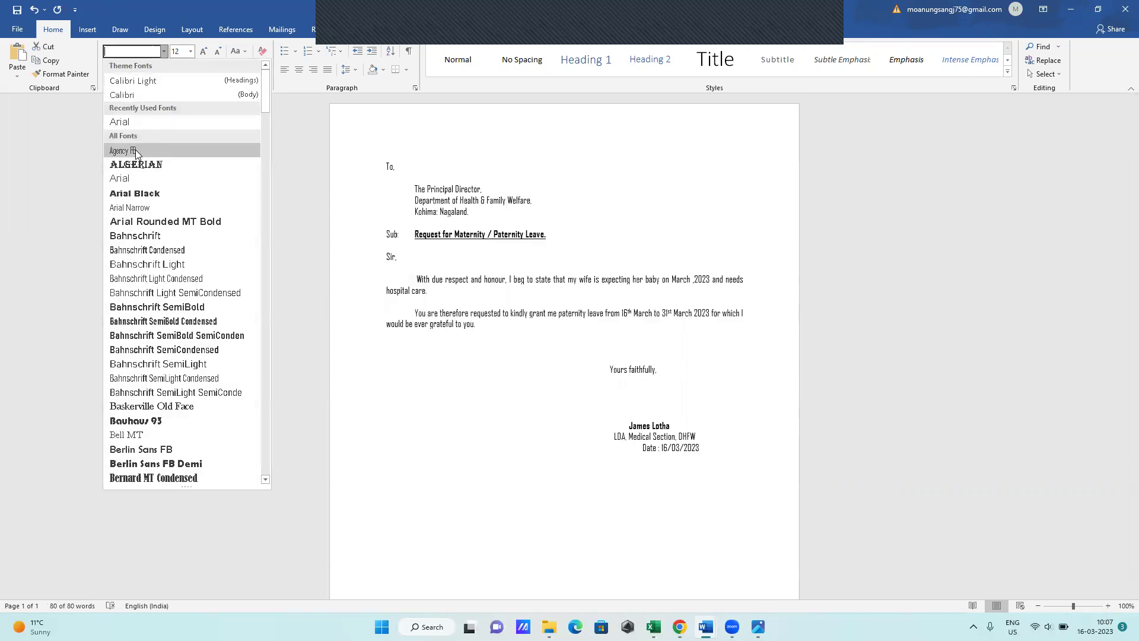
click(131, 121)
click(648, 444)
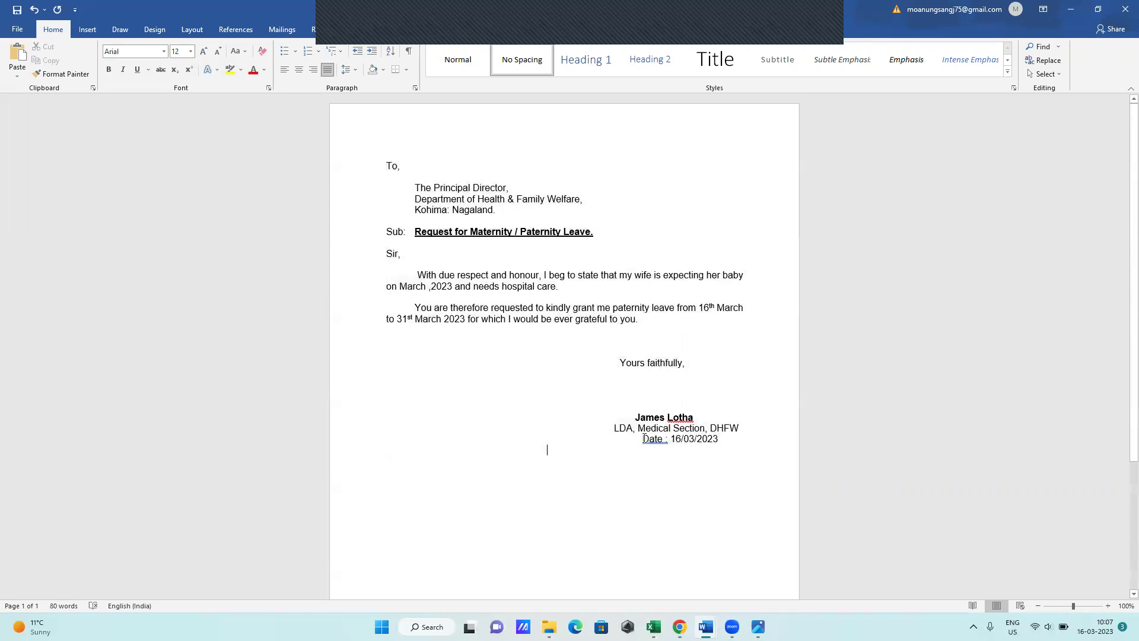
Step: Re-indent the date line with tabs under the signatory's designation and shift "Yours faithfully," slightly to the right
key(ctrl+z)
key(Tab)
key(Tab)
key(Tab)
key(Tab)
key(Tab)
key(Tab)
key(Tab)
key(Tab)
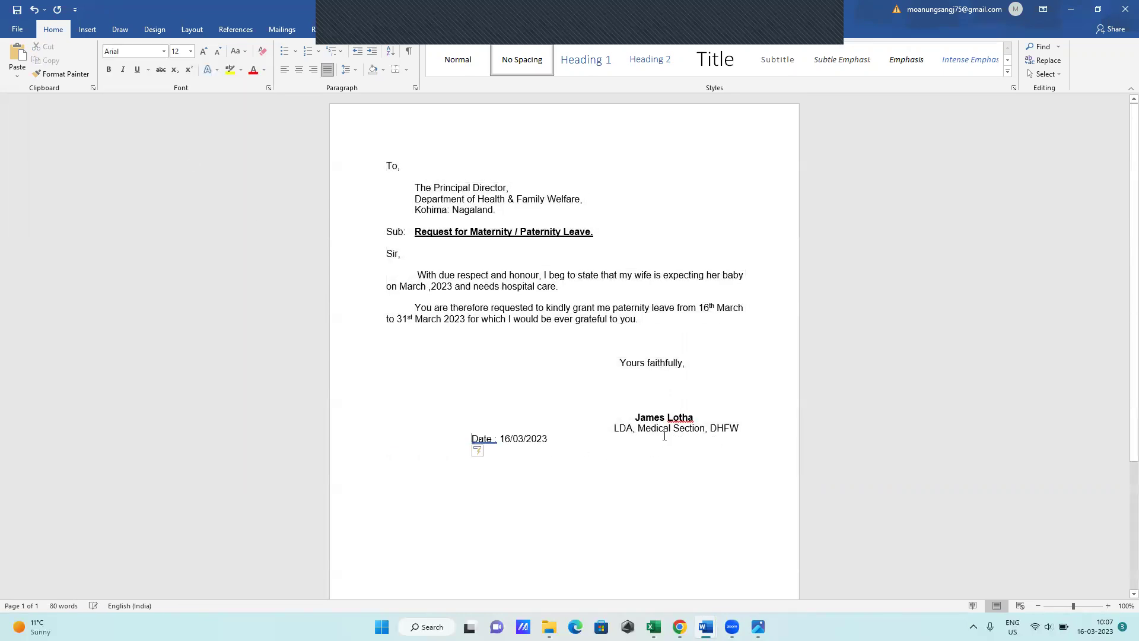
click(617, 363)
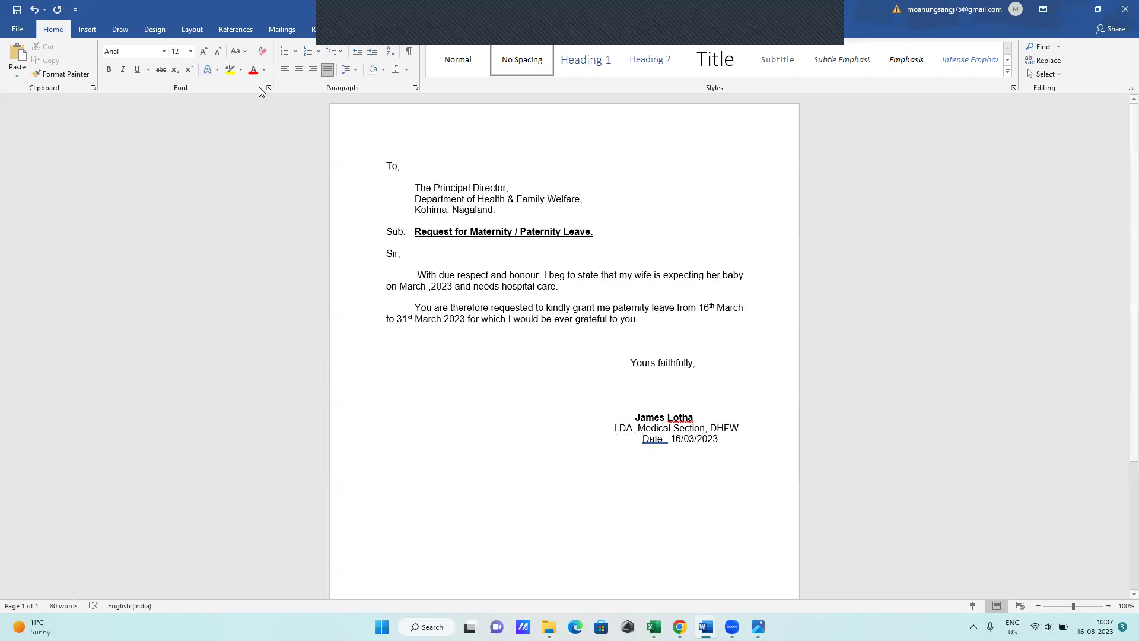
Step: Set the font size of the entire letter to 14
click(473, 288)
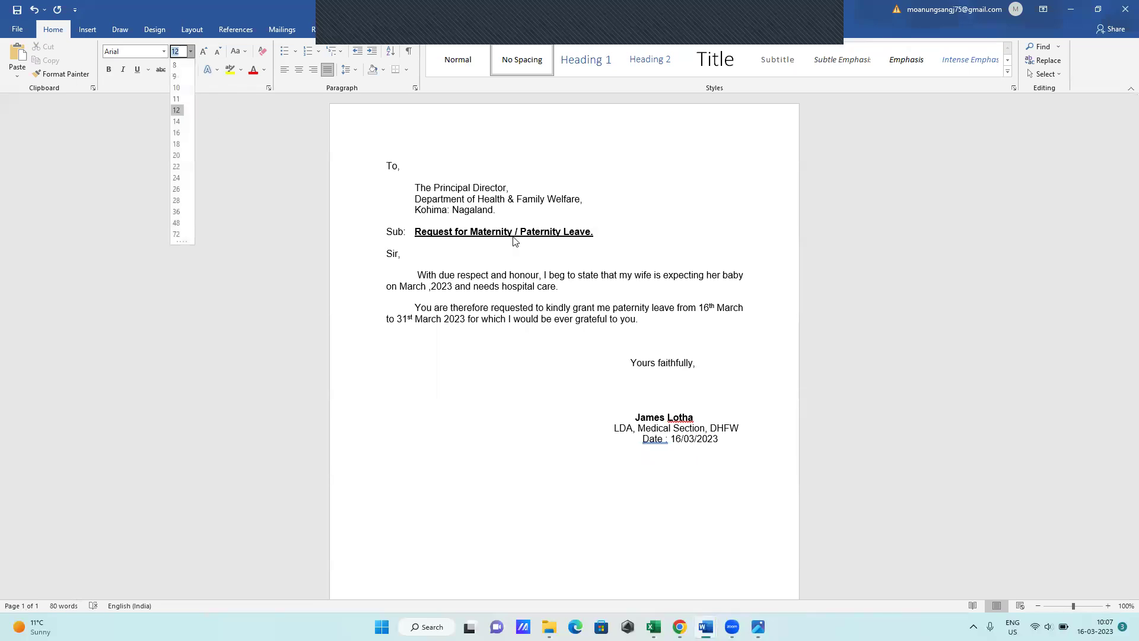
key(ctrl+a)
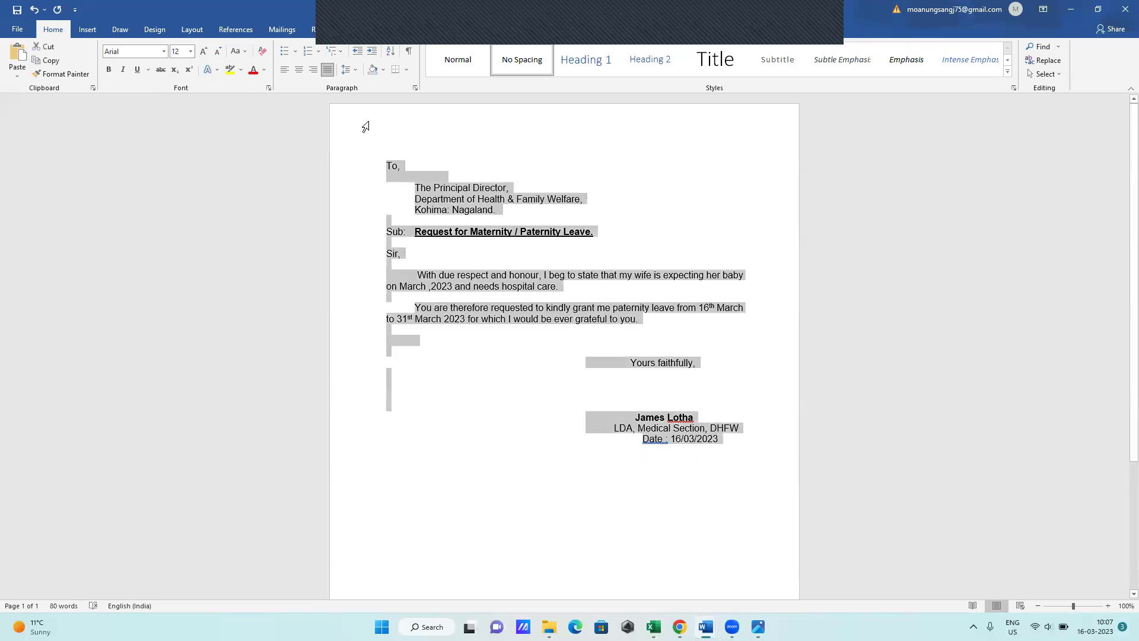
click(191, 51)
click(178, 130)
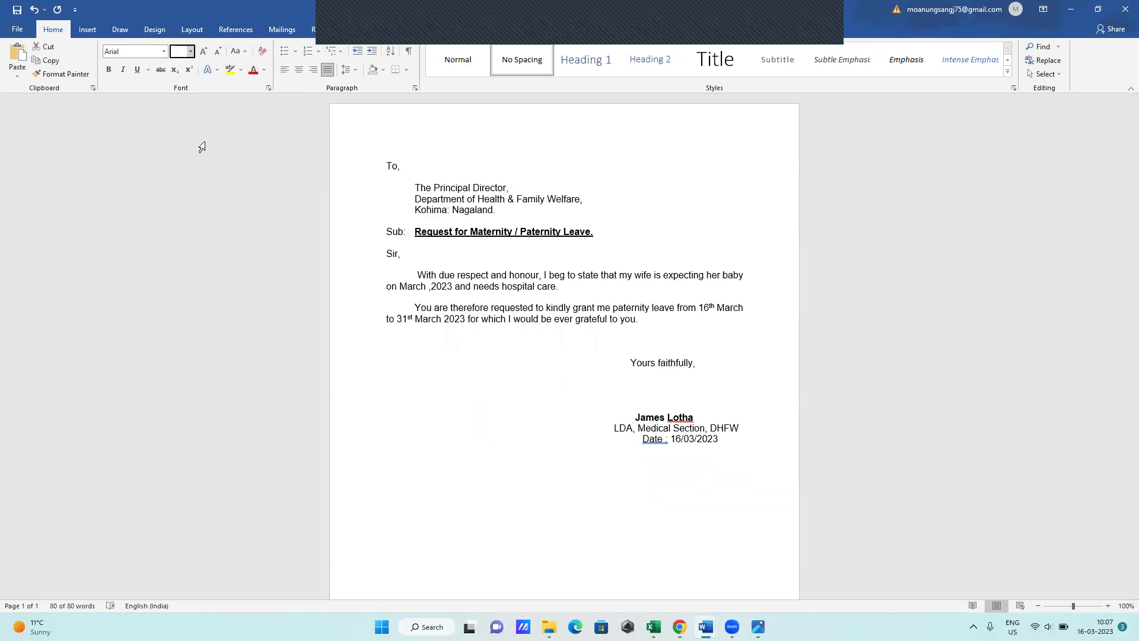
click(508, 344)
Step: Reduce the indent of the signatory's designation line and re-indent the date line below it with tabs
click(611, 473)
key(BackSpace)
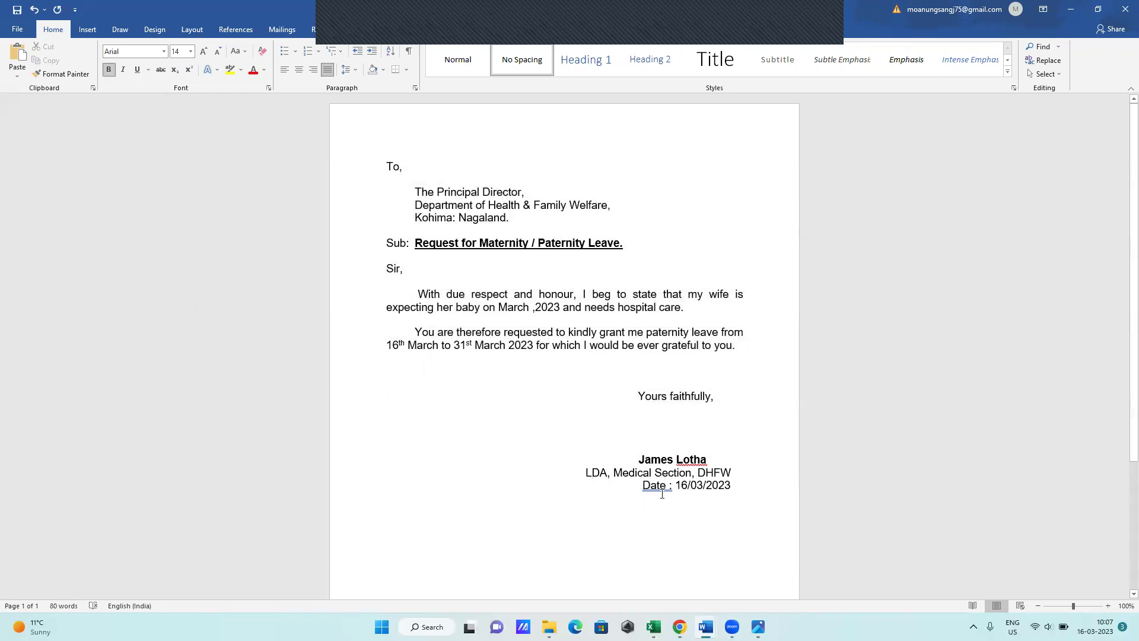
click(642, 486)
key(BackSpace)
key(Tab)
key(Tab)
key(Tab)
key(Tab)
key(Tab)
key(Tab)
key(Tab)
key(Tab)
key(Tab)
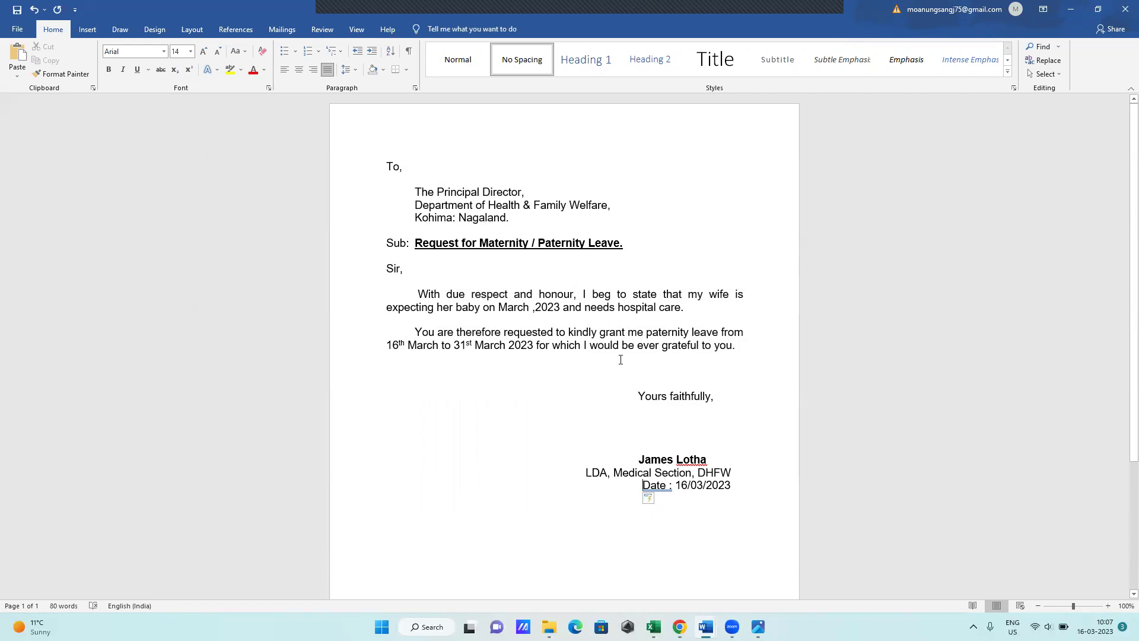
Step: Switch to the Excel workbook Book2 and correct the student's name in cell A3 by removing the letter "c"
click(1071, 9)
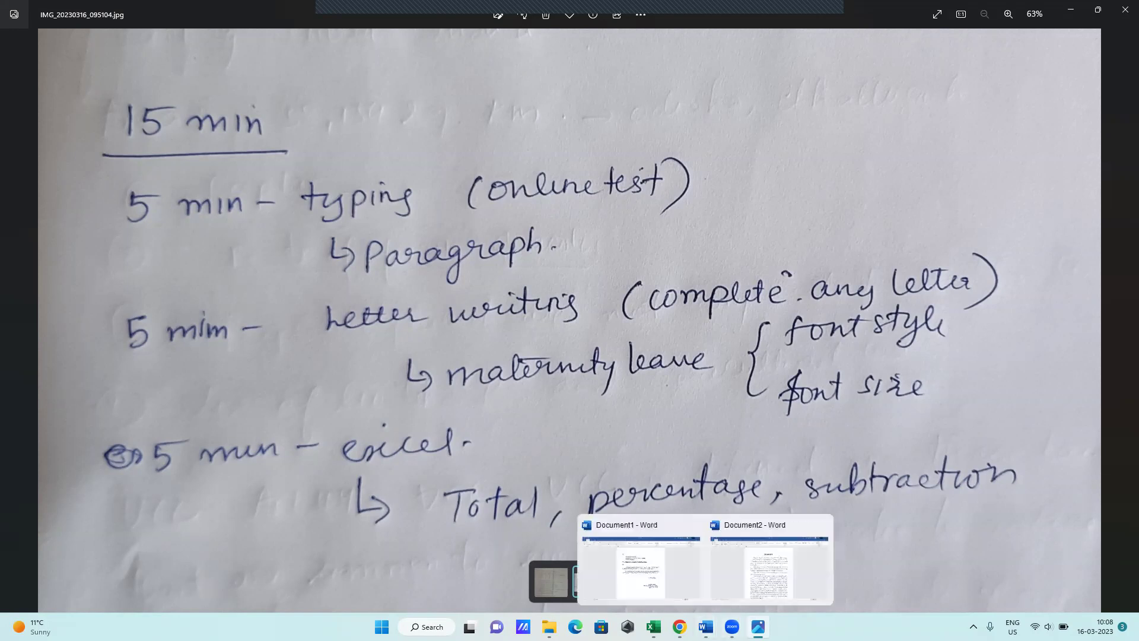
click(653, 627)
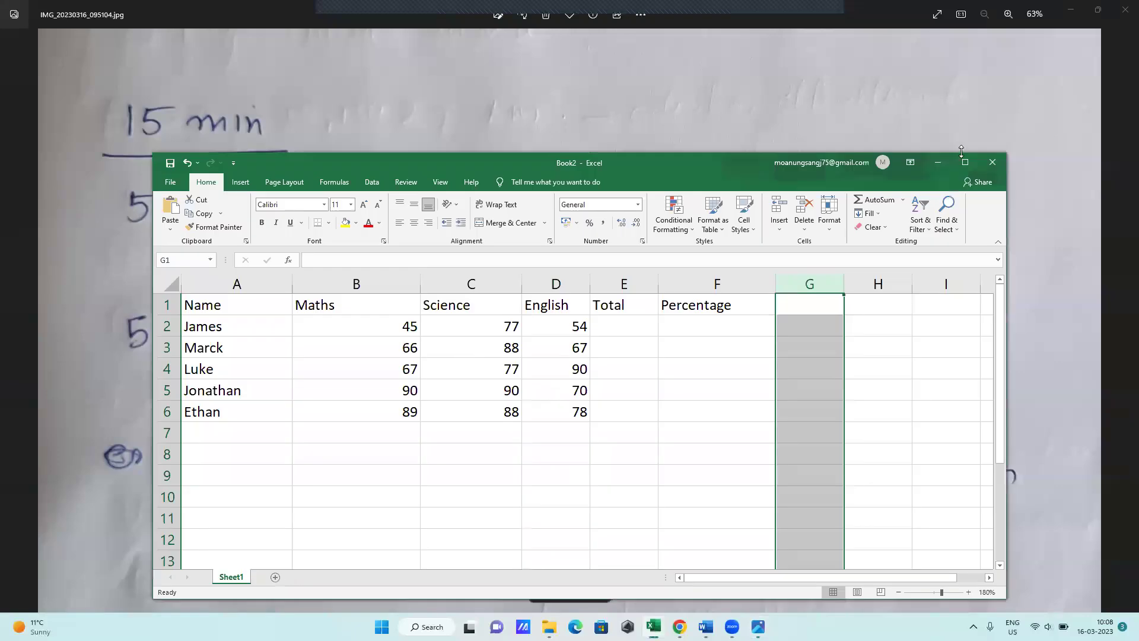
click(210, 350)
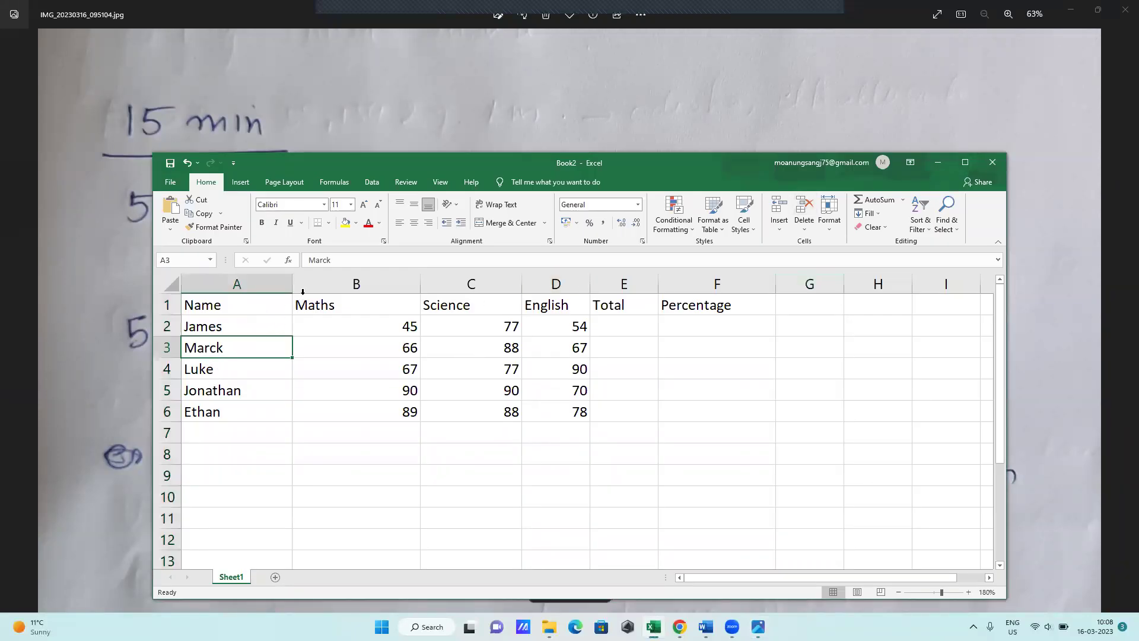
click(326, 262)
key(BackSpace)
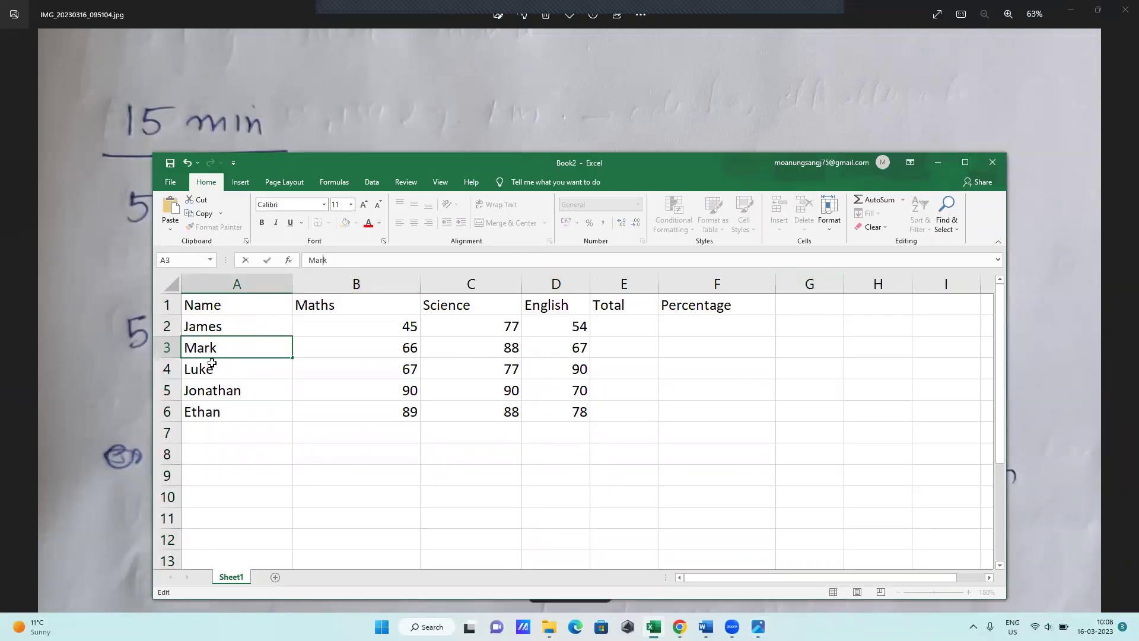
key(Return)
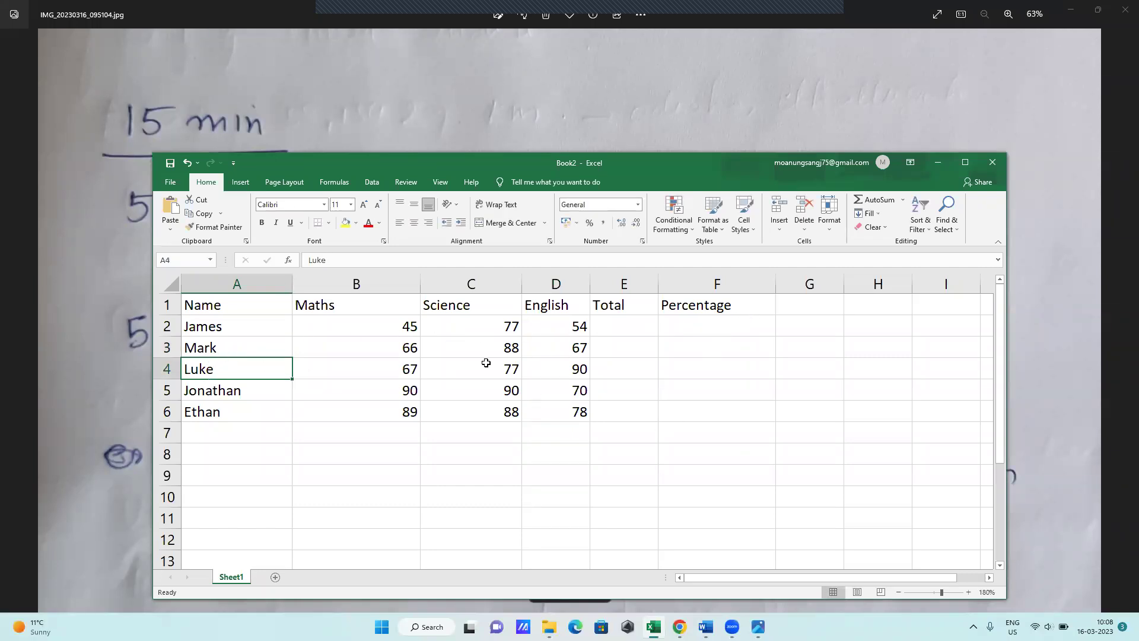
Step: Enter the formula =(B2+C2+D2) in cell E2 to total the first student's marks
click(617, 332)
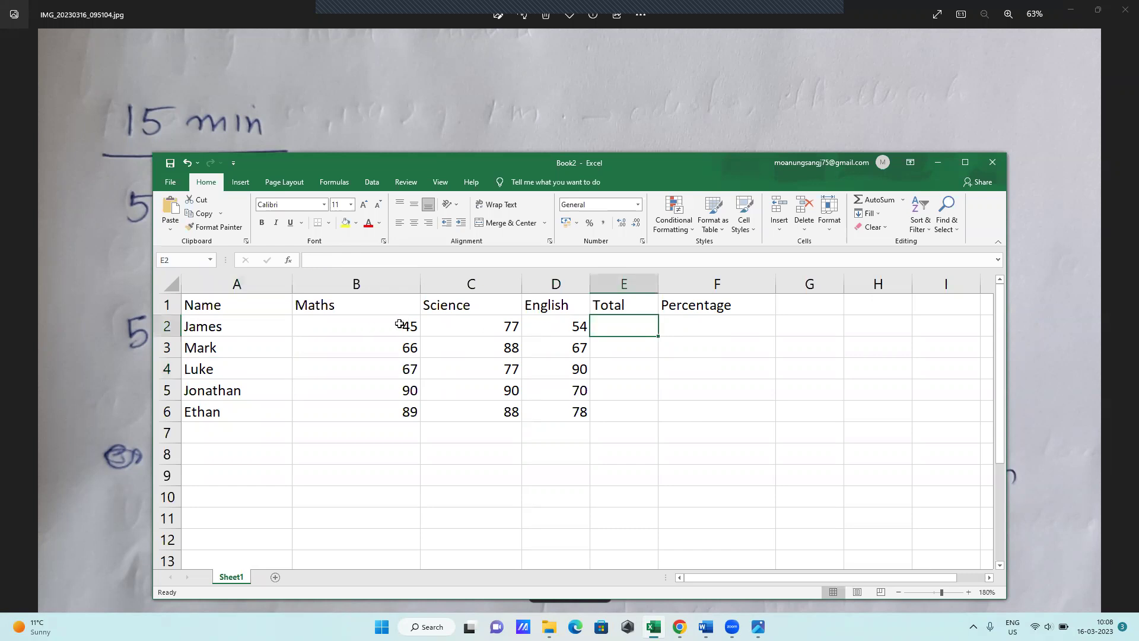
text(=)
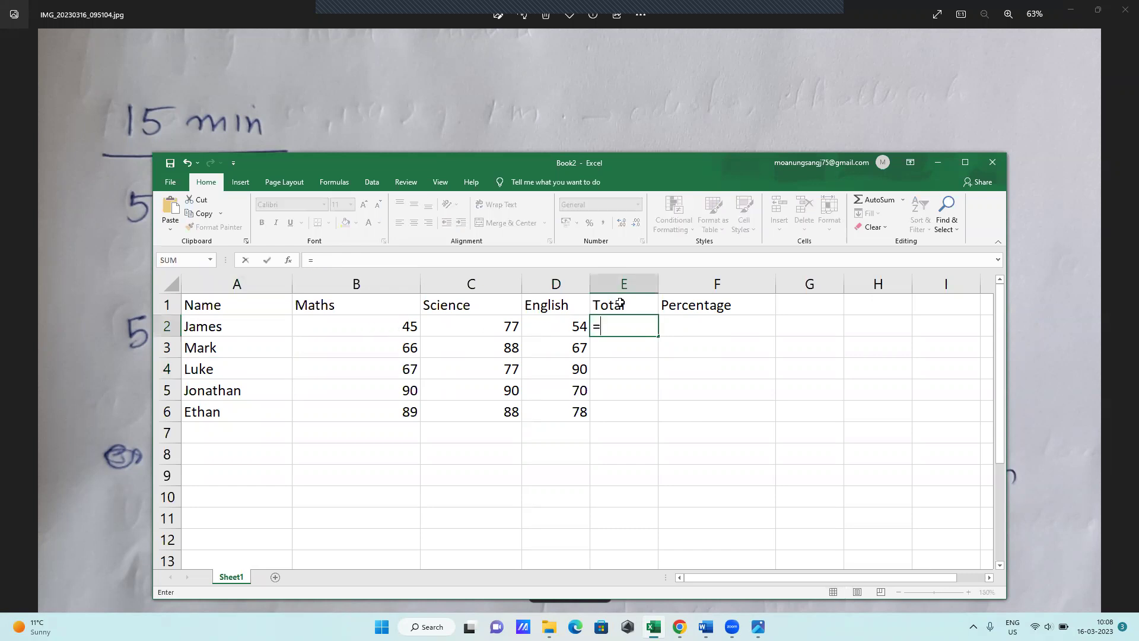
text(()
click(400, 325)
text(+)
click(482, 324)
text(+)
click(577, 326)
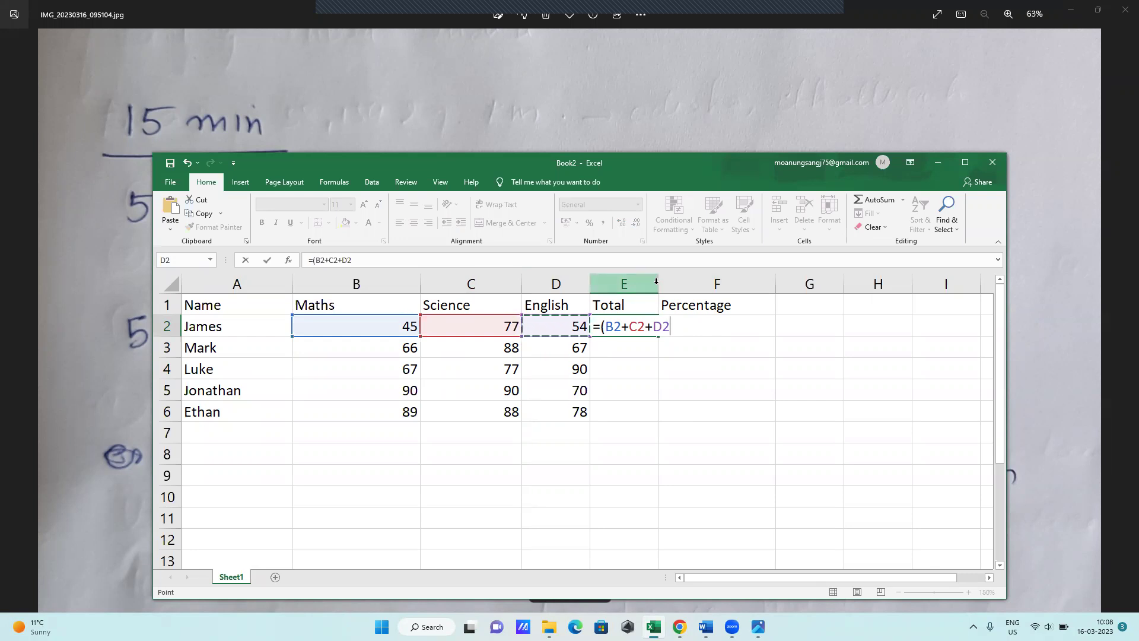
text())
key(Return)
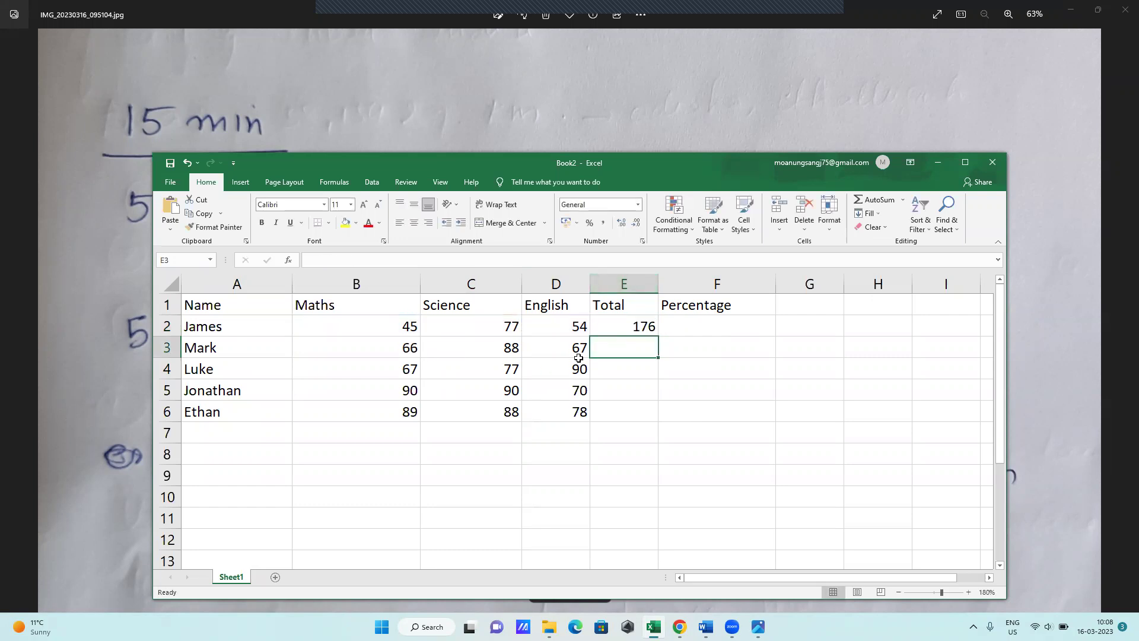
Step: Enter the formula =(B3+C3+D3) in cell E3 to total the second student's marks
text(=()
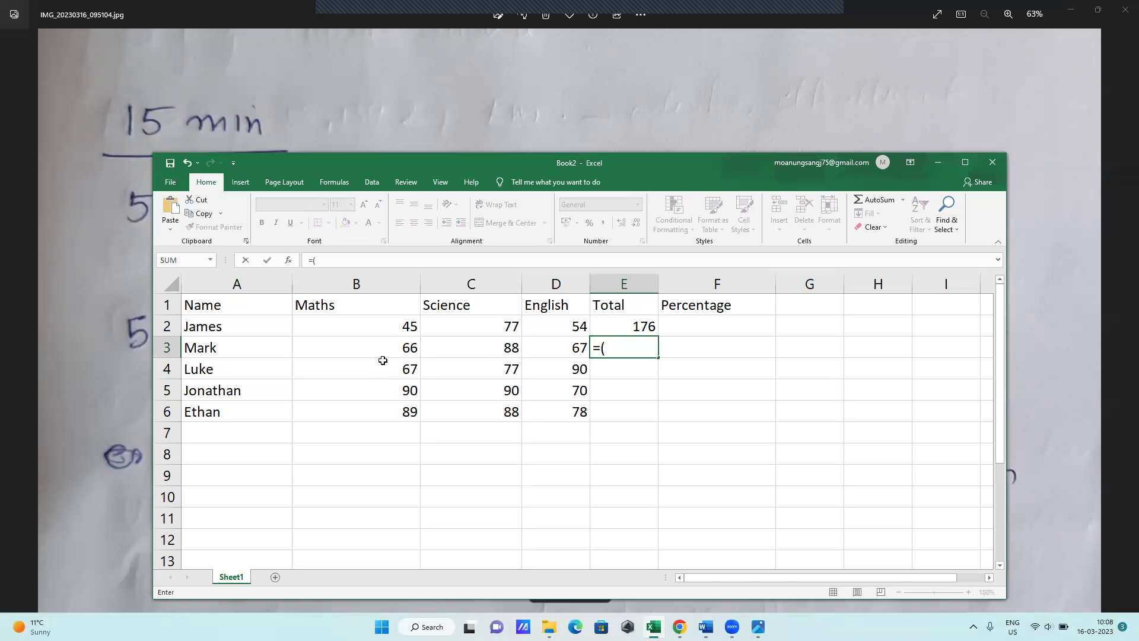
click(389, 353)
text(+)
click(495, 347)
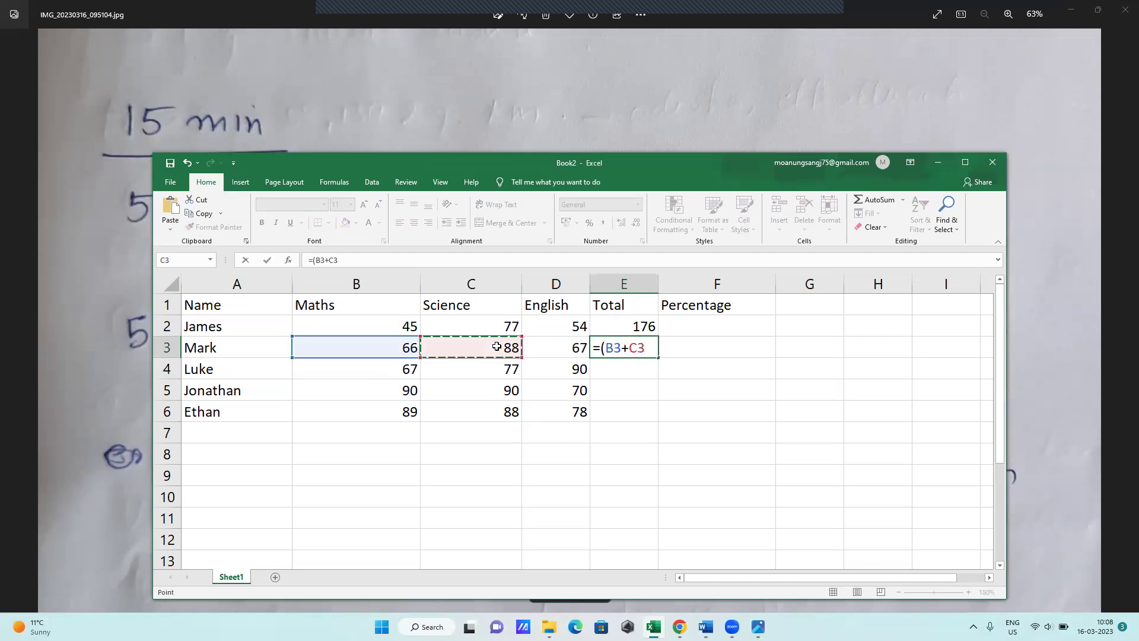
text(+)
click(556, 351)
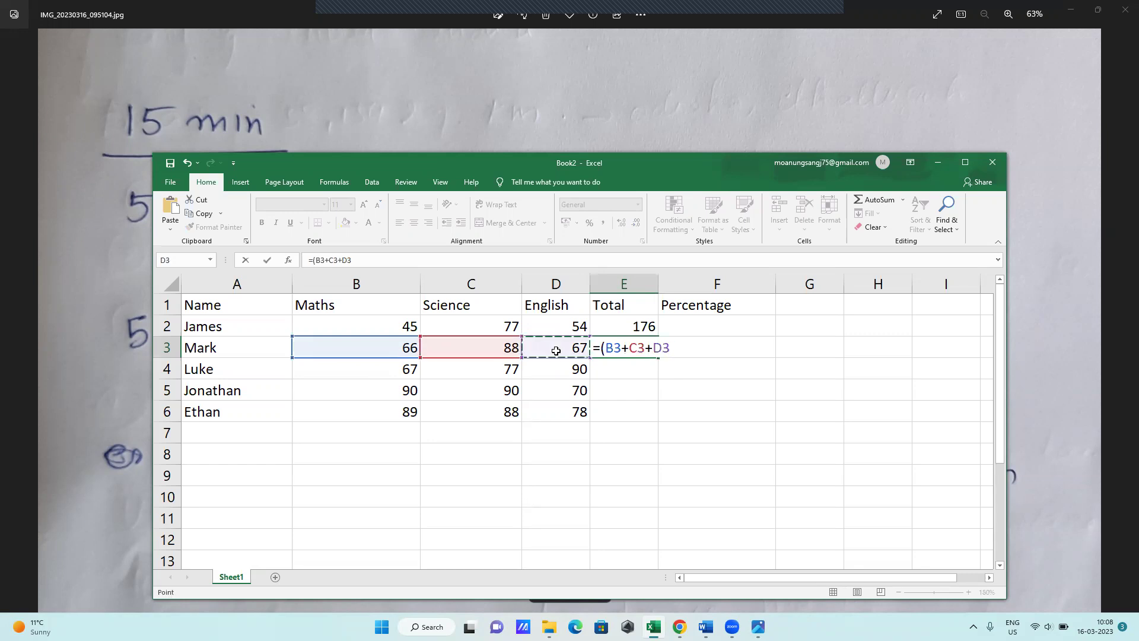
text())
key(Return)
Step: Enter the formula =(B4+C4+D4) in cell E4 to total the third student's marks
click(396, 378)
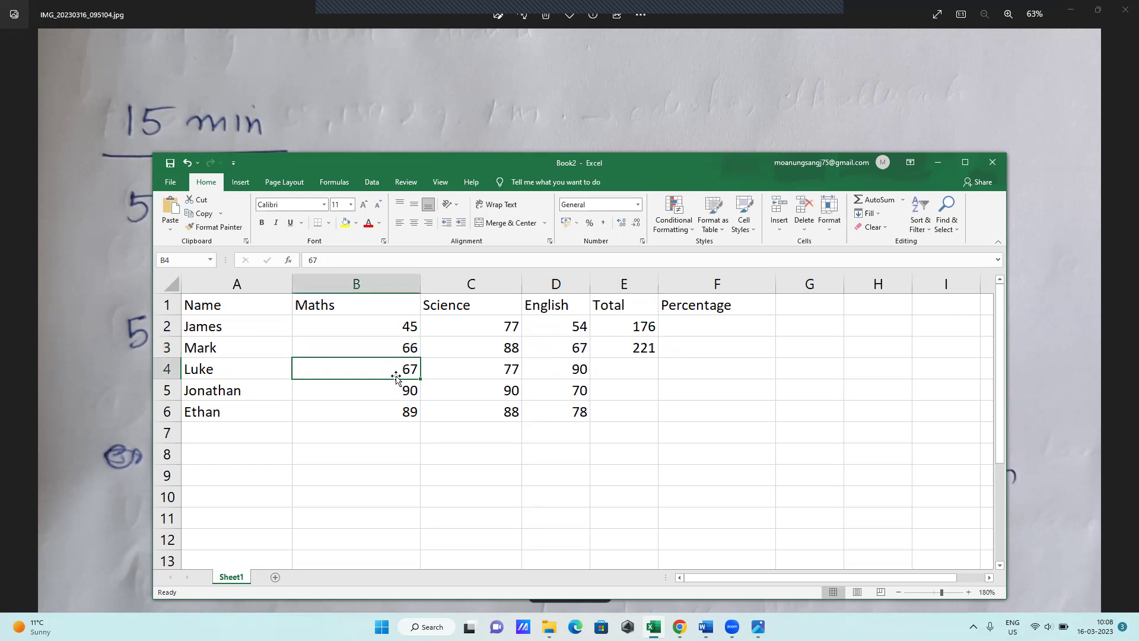
click(623, 377)
text(=)
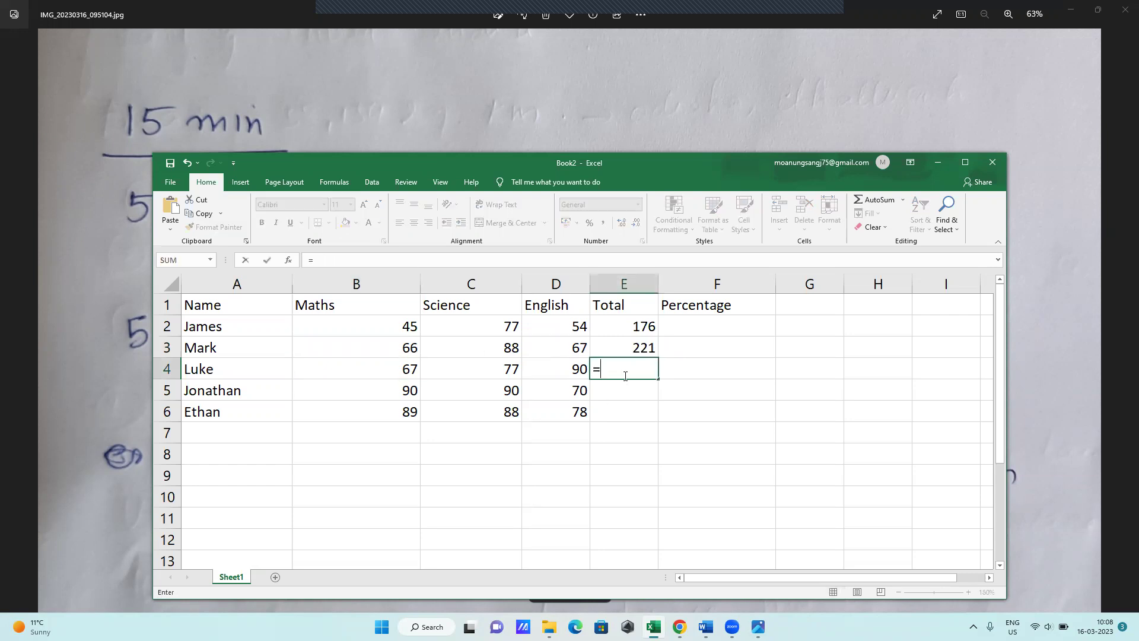
text(()
click(415, 369)
text(+)
click(460, 372)
text(+)
click(533, 373)
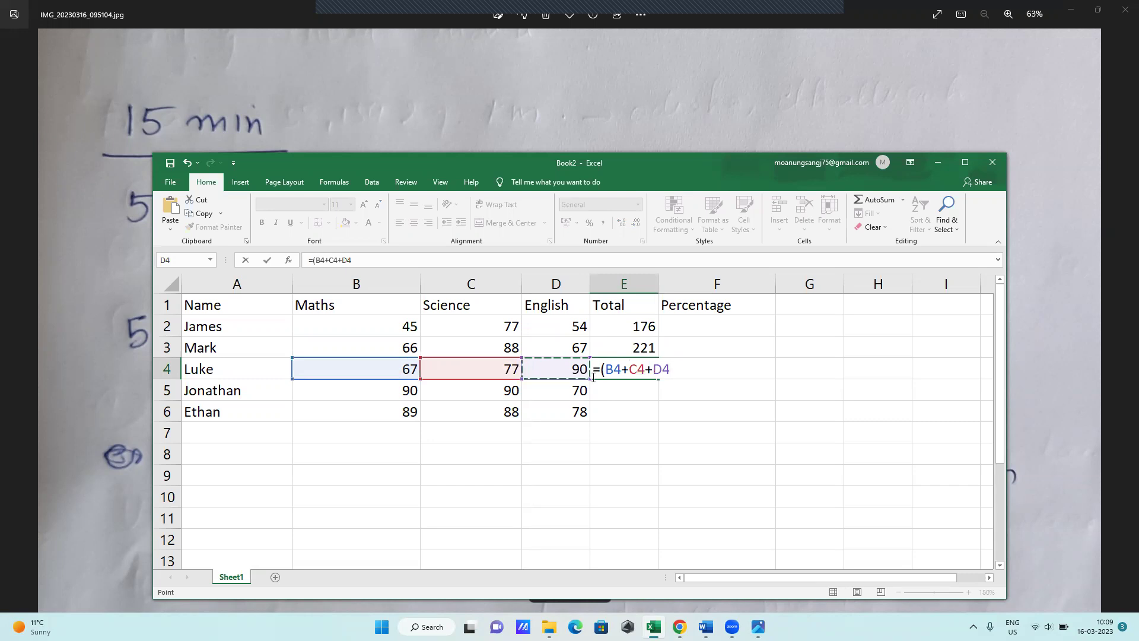
text())
key(Return)
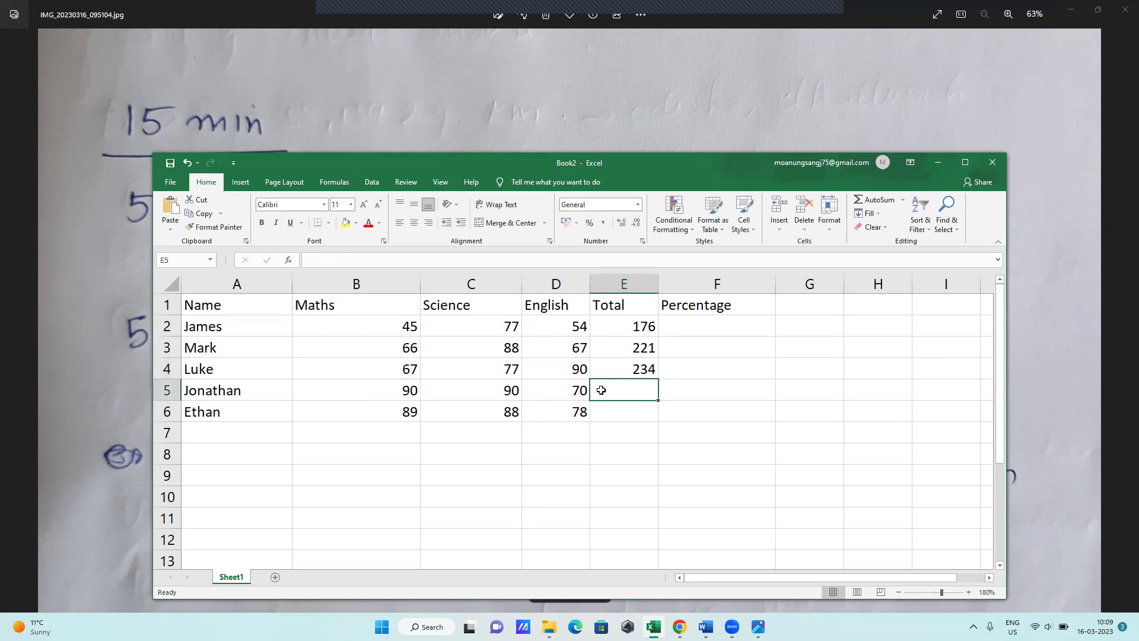
Step: Enter the formula =(B5+C5+D5) in cell E5 to total the fourth student's marks
text(=()
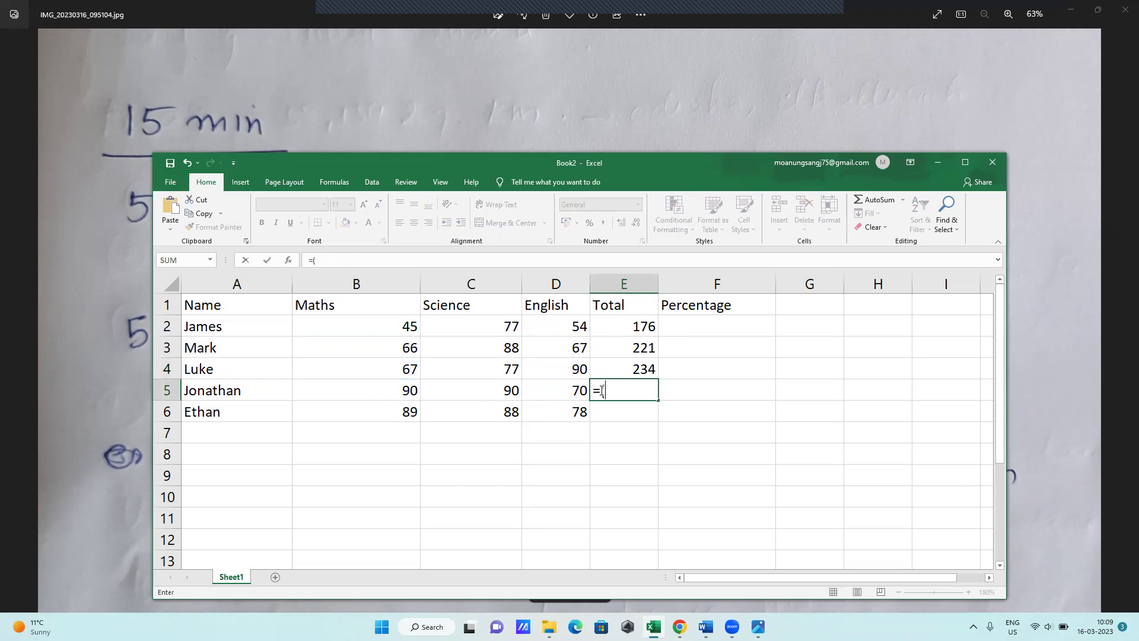
click(398, 393)
text(+)
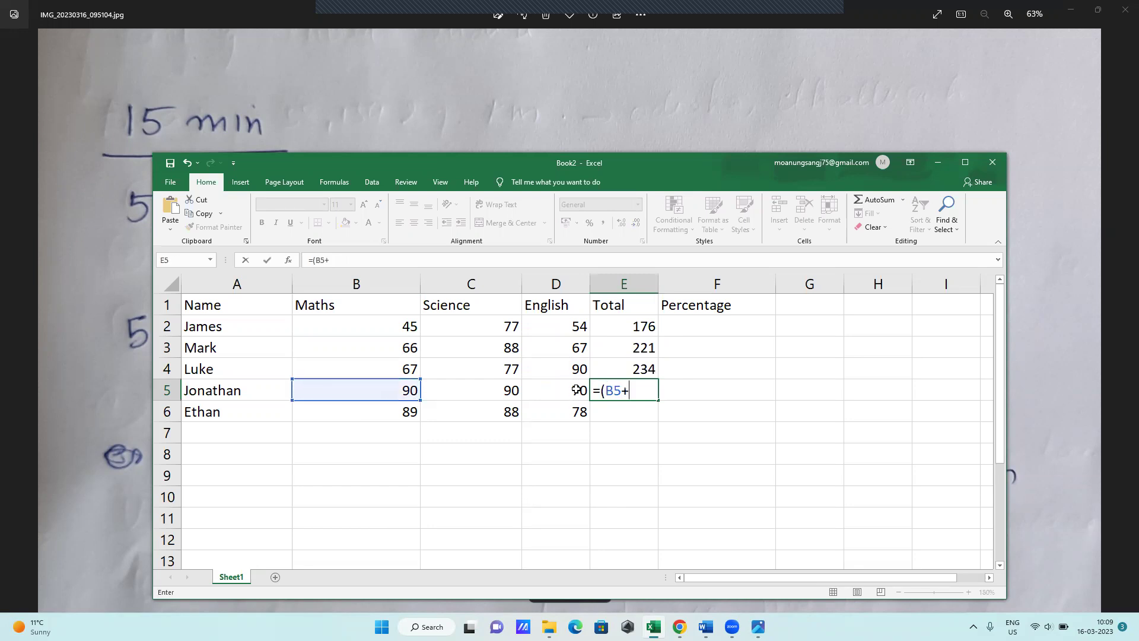
click(471, 393)
text(+)
click(560, 395)
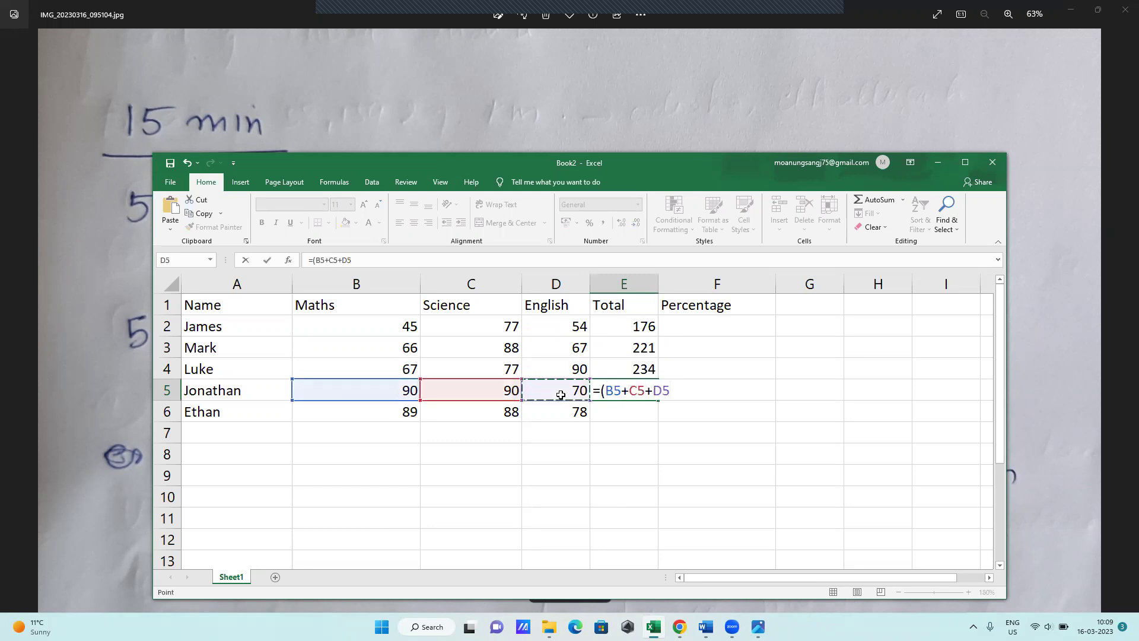
text())
key(Return)
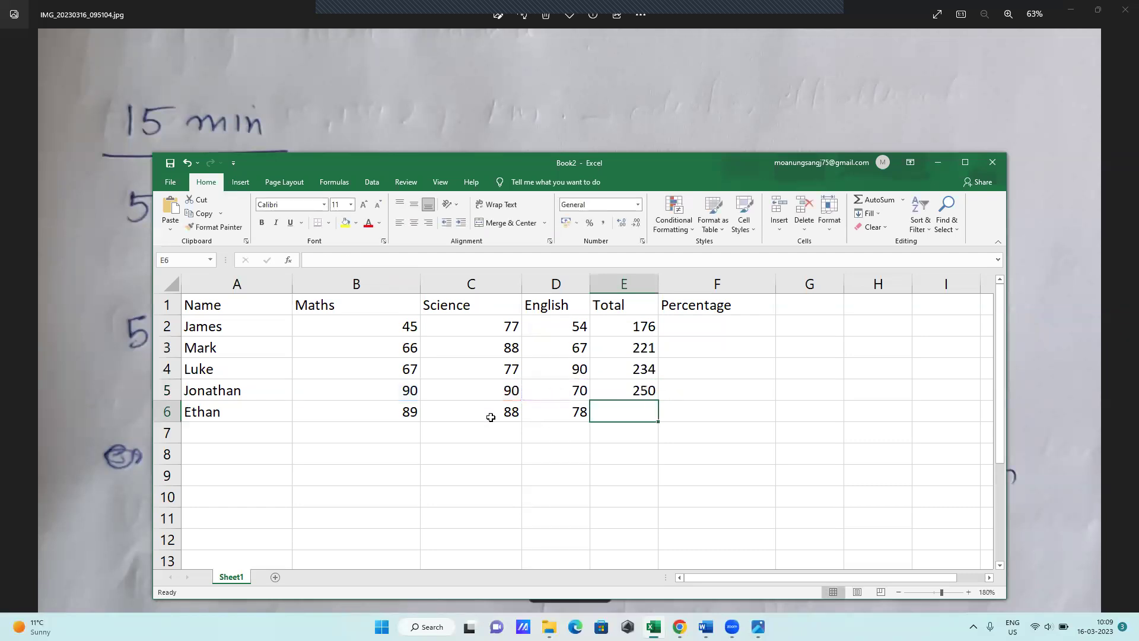
Step: Enter the formula =(B6+C6+D6) in cell E6 to total the last student's marks
click(399, 410)
click(633, 418)
text(=()
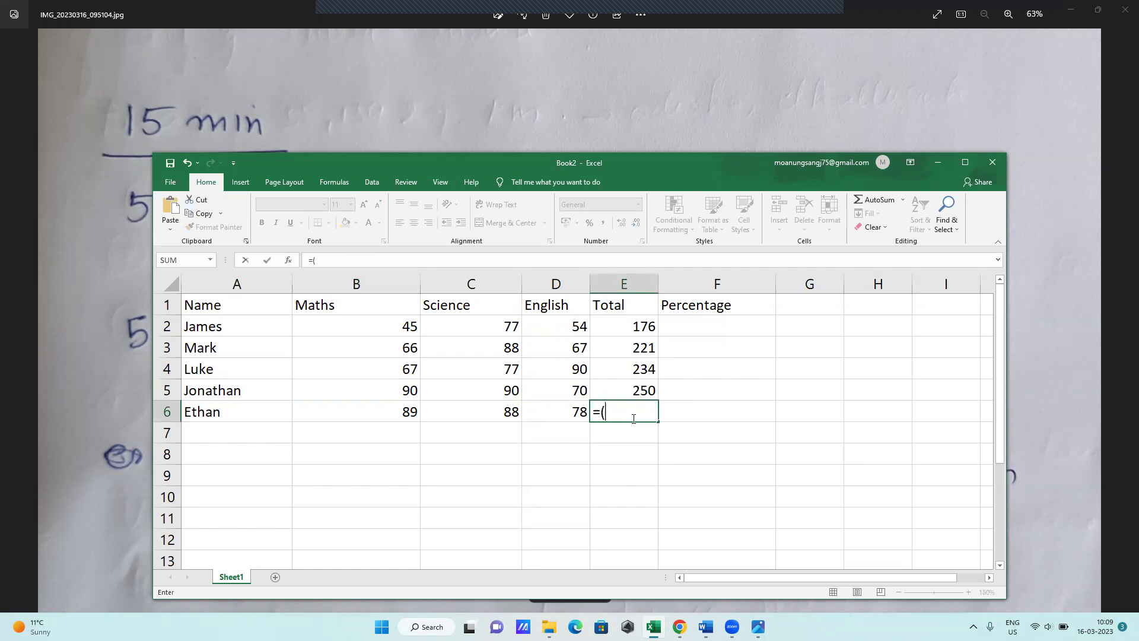
click(378, 419)
text(+)
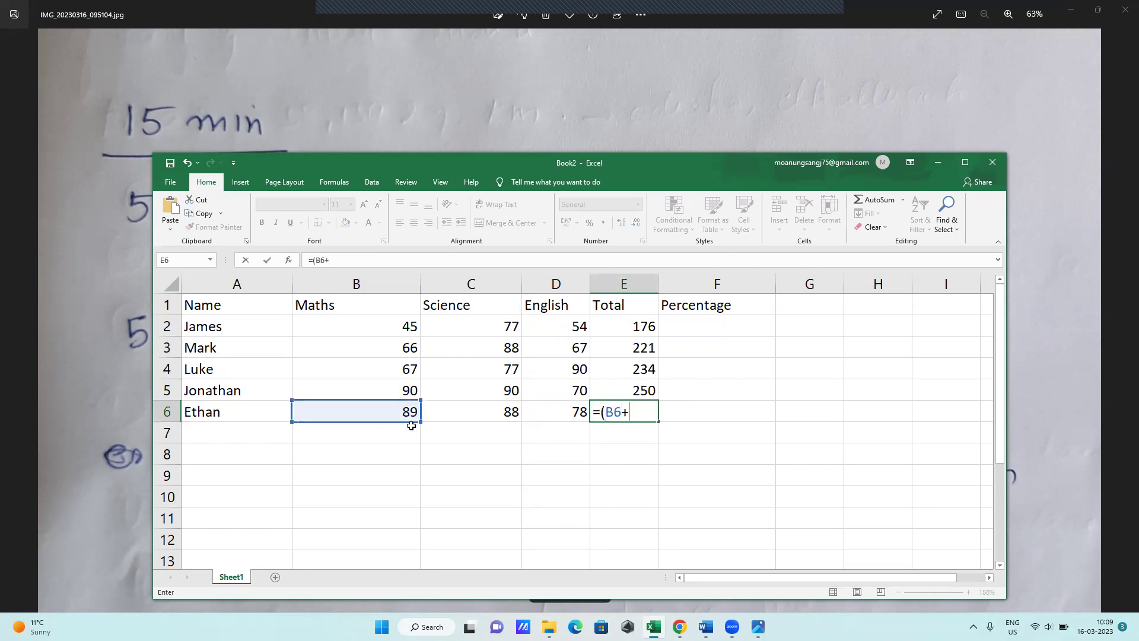
click(458, 415)
text(+)
click(542, 416)
text())
key(Return)
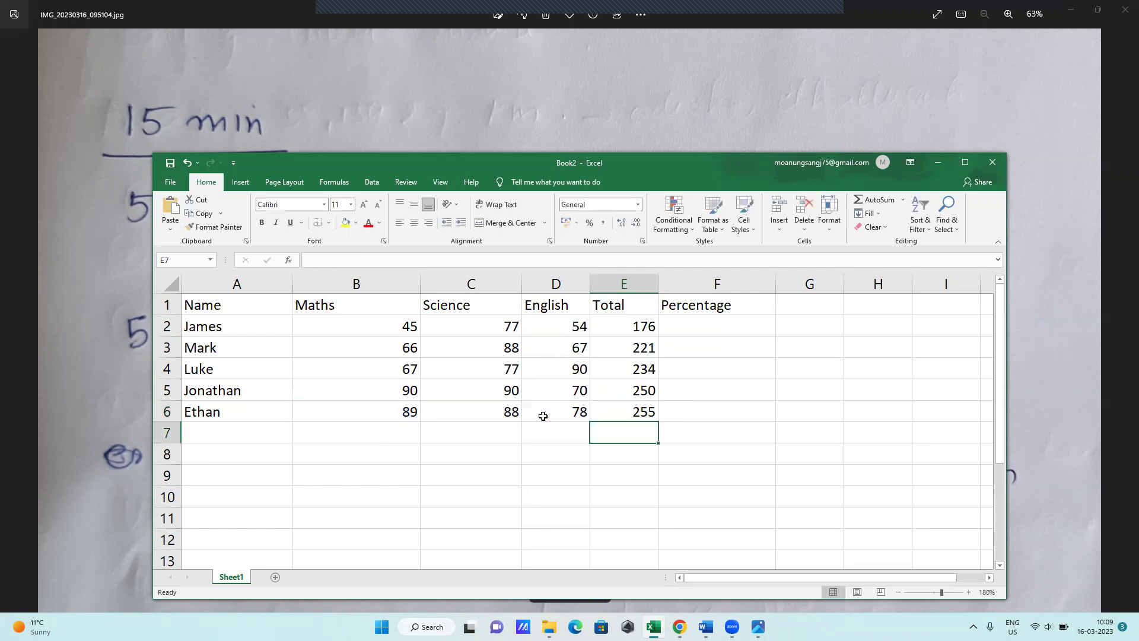
Step: Begin the first student's percentage formula in cell F2 with =(E2/
click(720, 330)
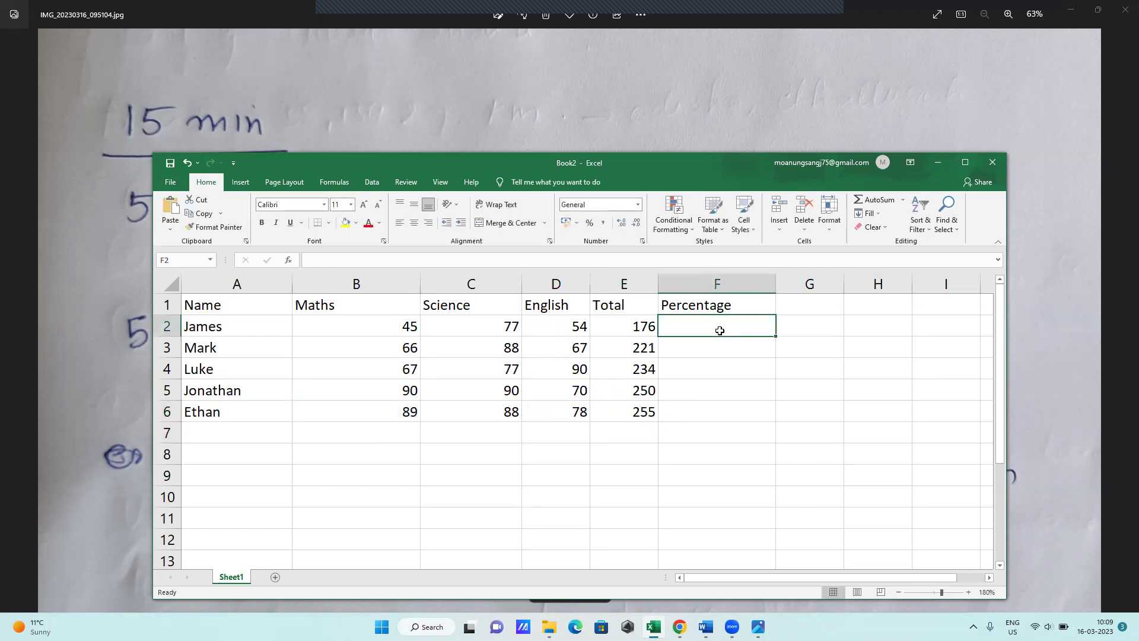
text(=()
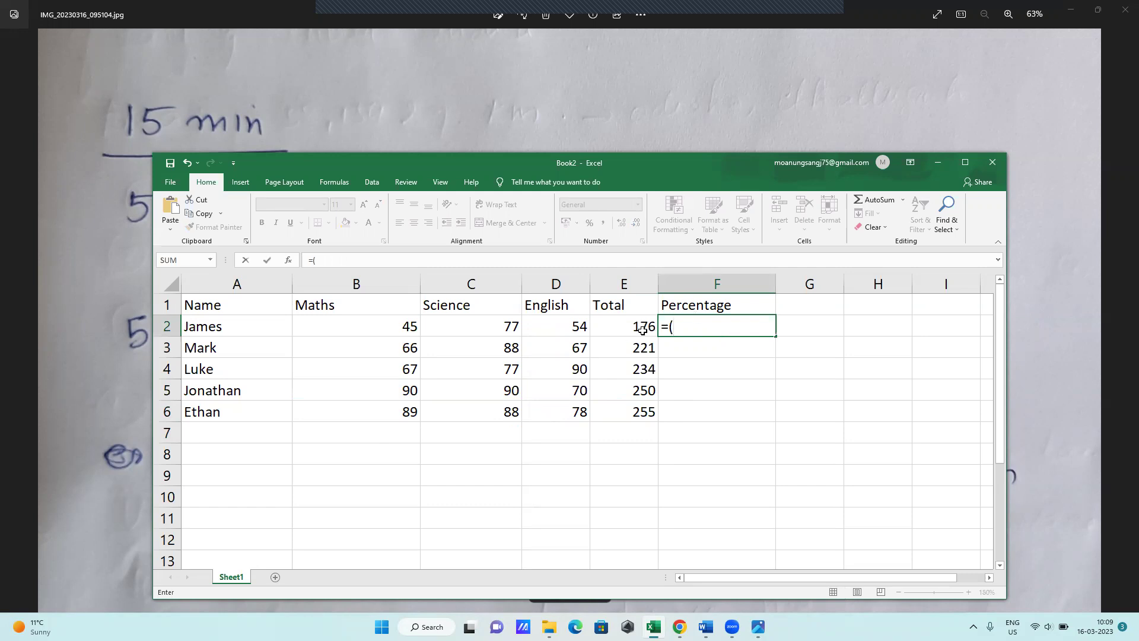
click(644, 329)
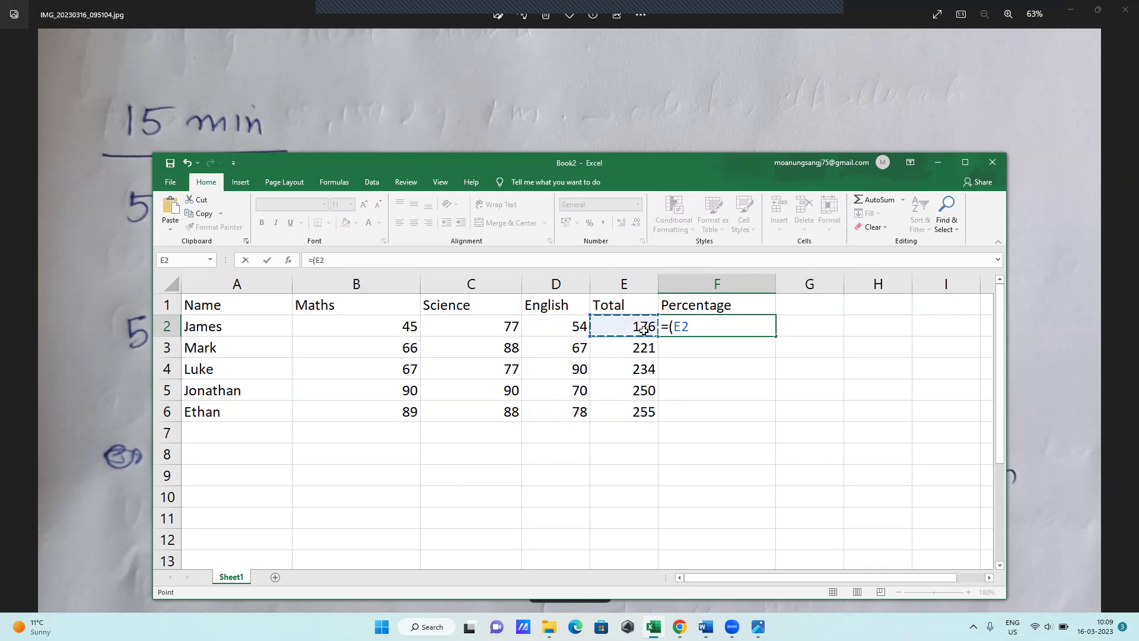
text(/)
scroll(644, 329, down, 4)
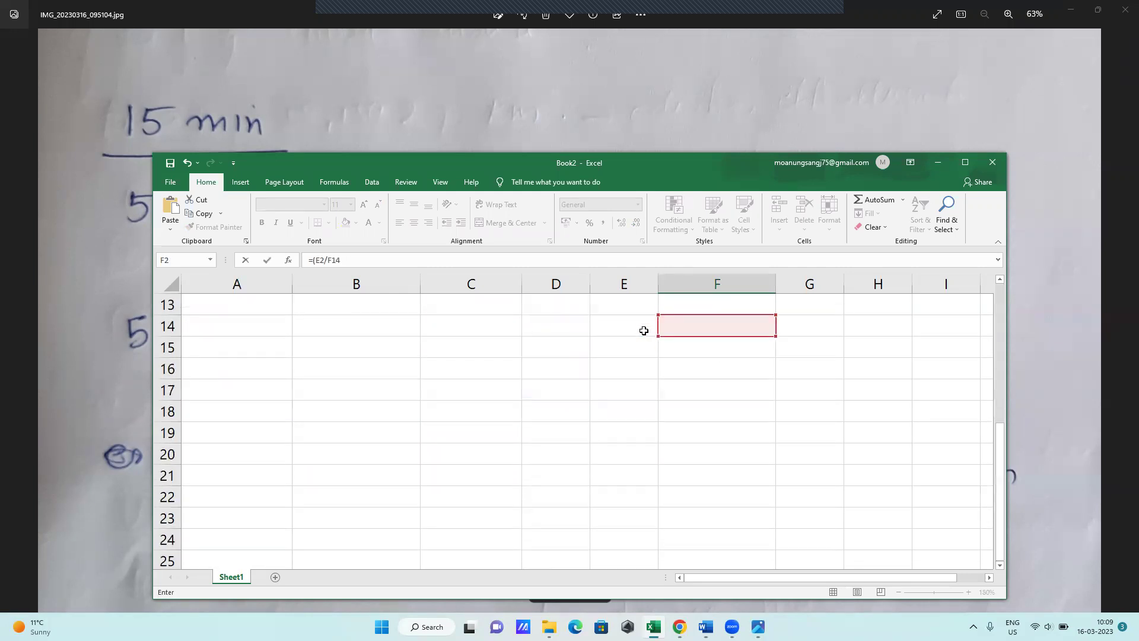
scroll(688, 333, up, 4)
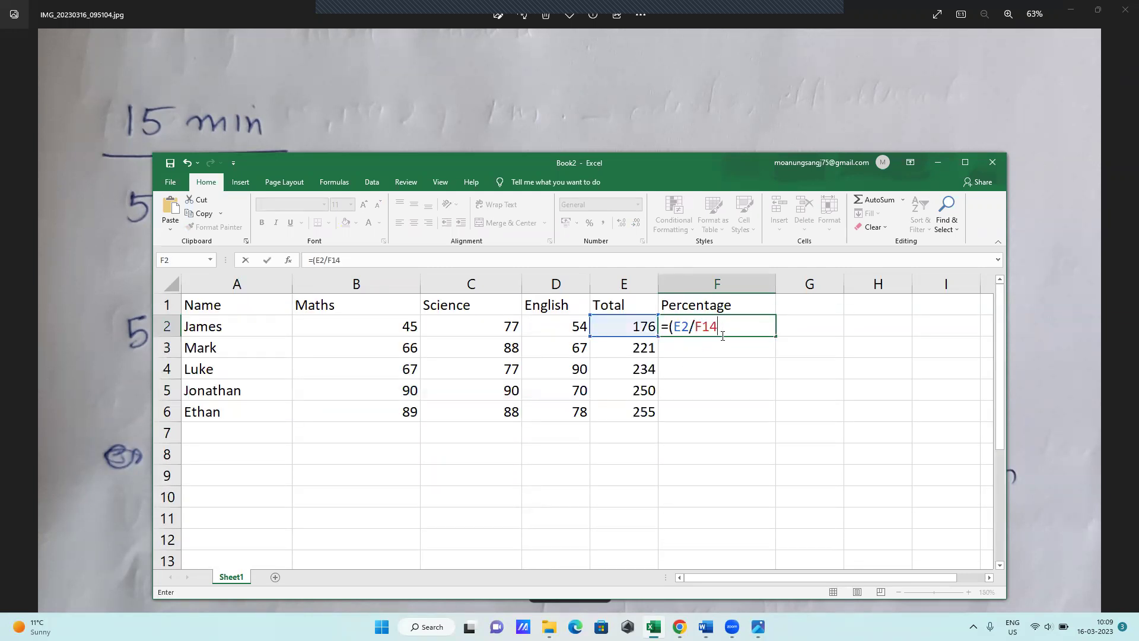
key(BackSpace)
key(BackSpace)
key(BackSpace)
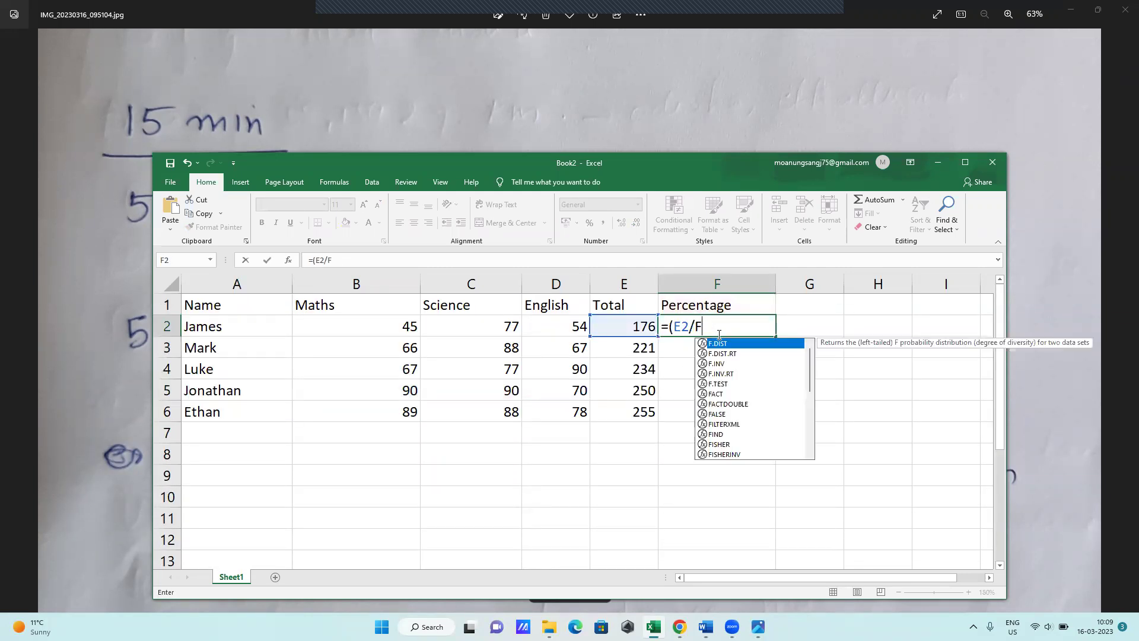
scroll(718, 334, down, 4)
click(717, 334)
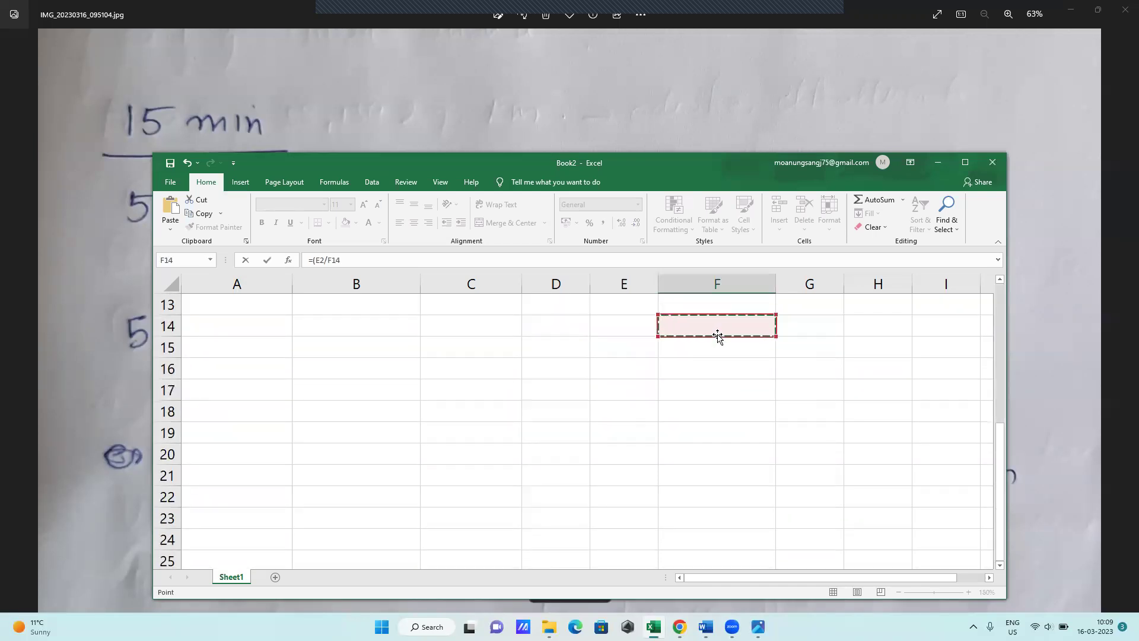
scroll(715, 333, up, 4)
key(BackSpace)
key(BackSpace)
key(BackSpace)
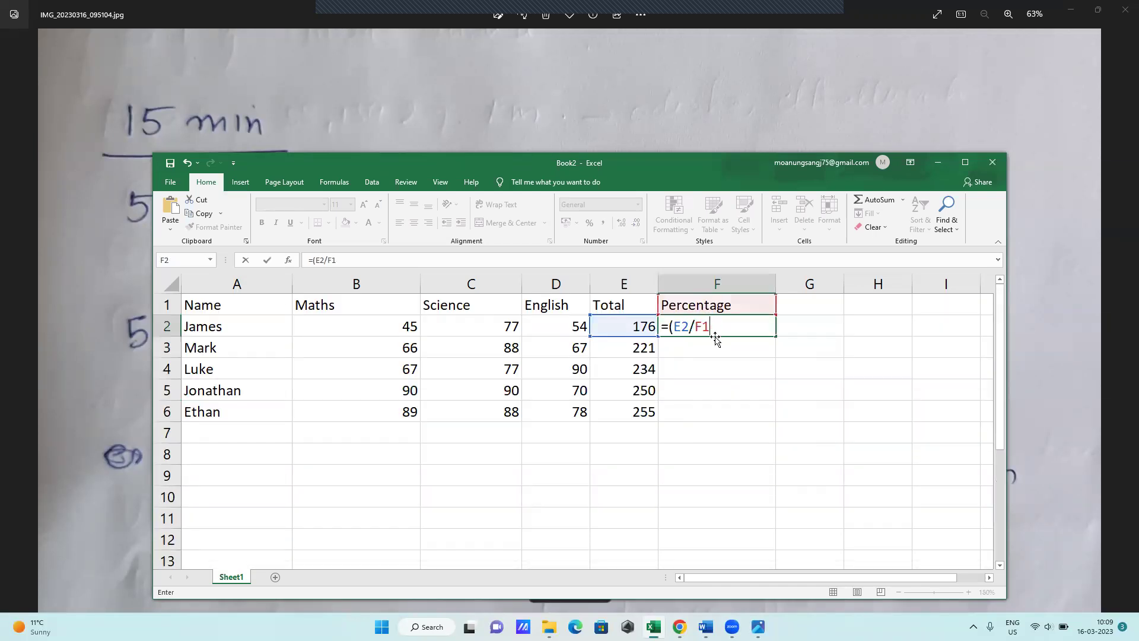
Step: Complete the percentage formula in cell F2 as =(E2/300*100)
text(300)
text(*)
key(End)
text(100)
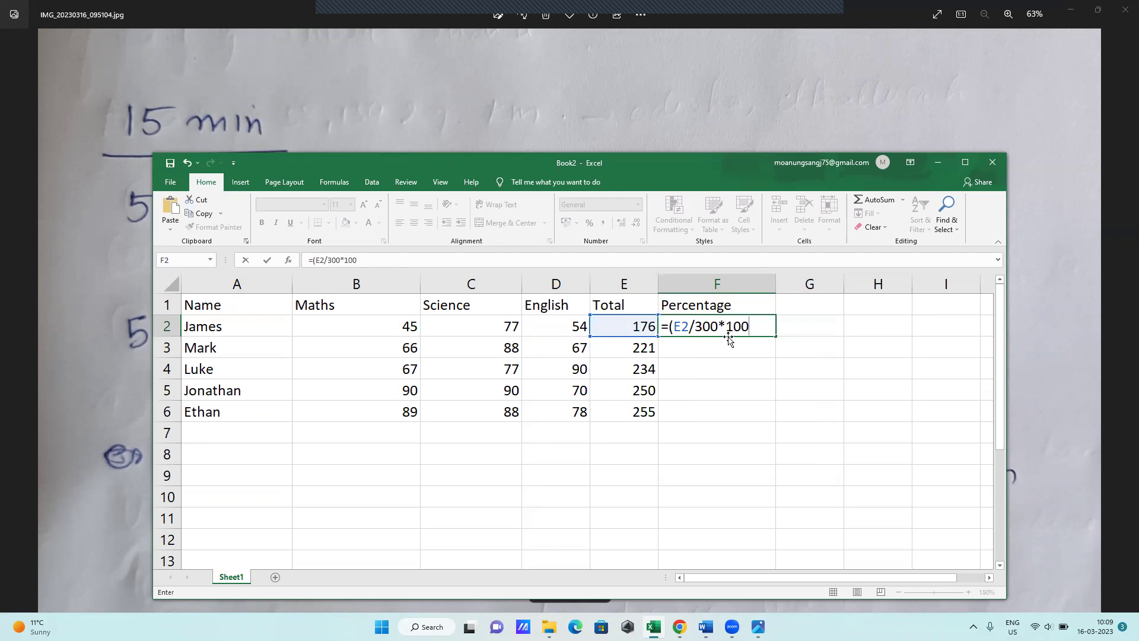
key(Return)
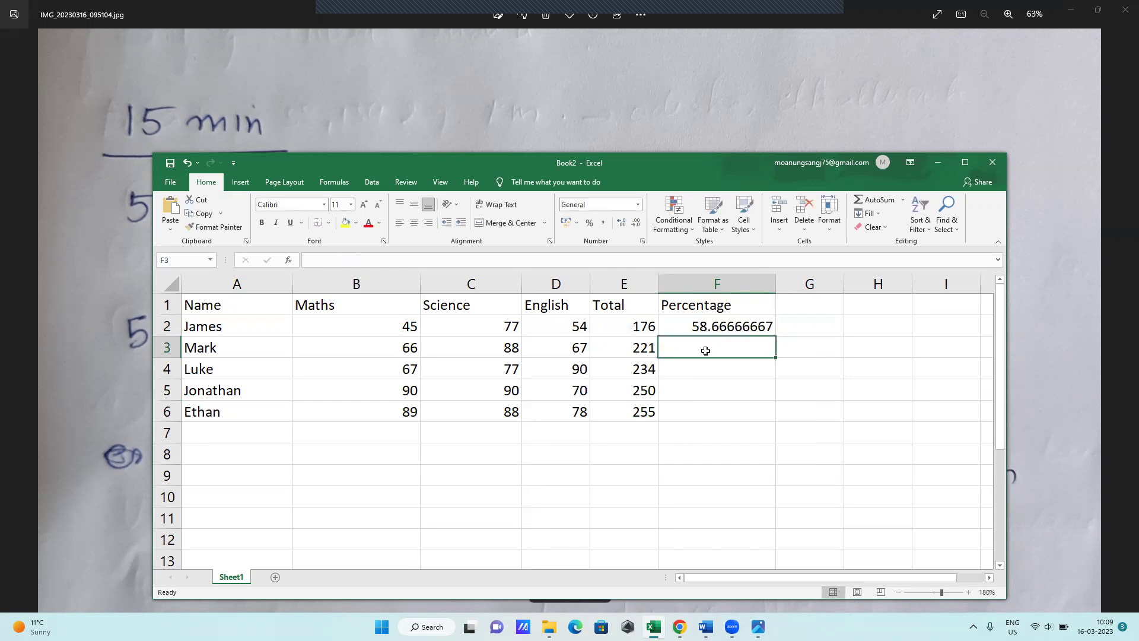
Step: Enter the formula =(E3/300*100) in cell F3 to calculate the second student's percentage
text(=)
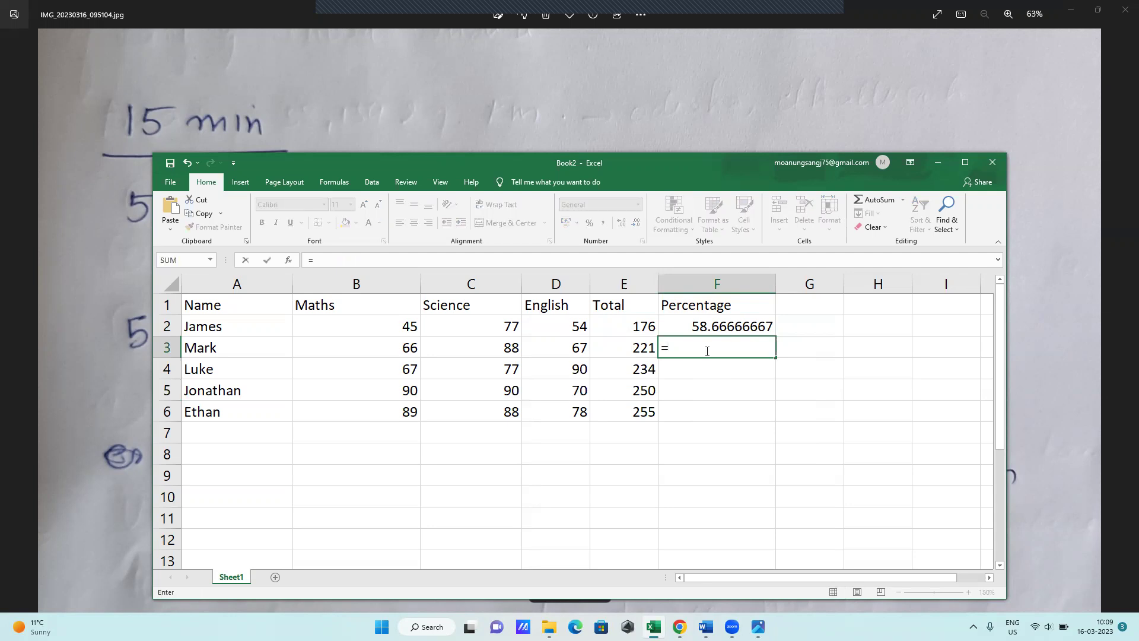
text(()
click(648, 347)
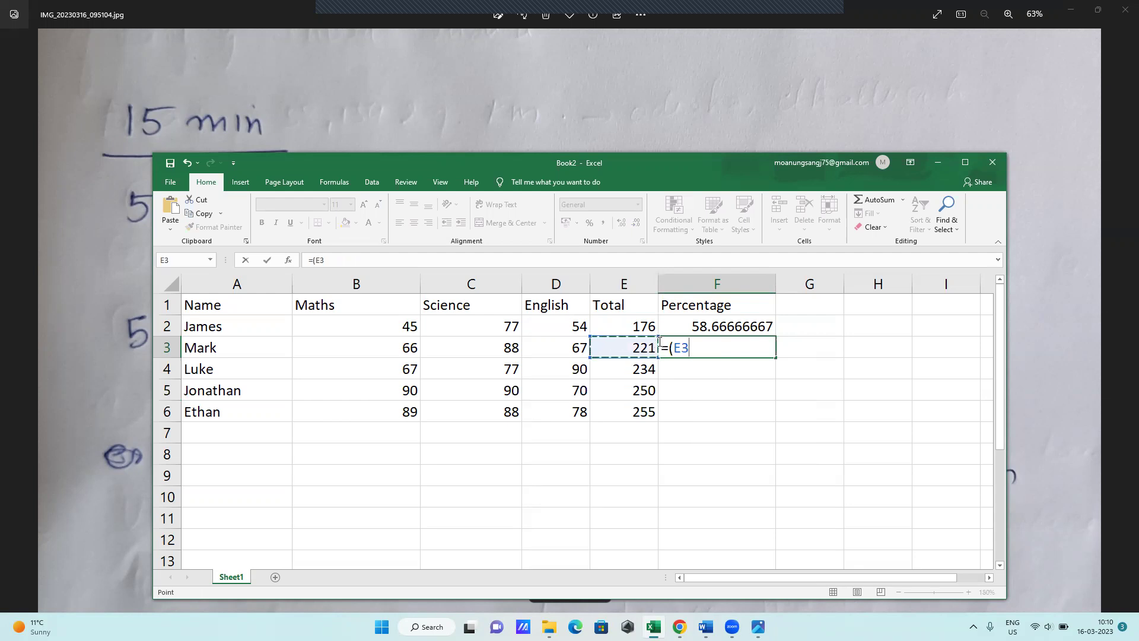
text(/300*100))
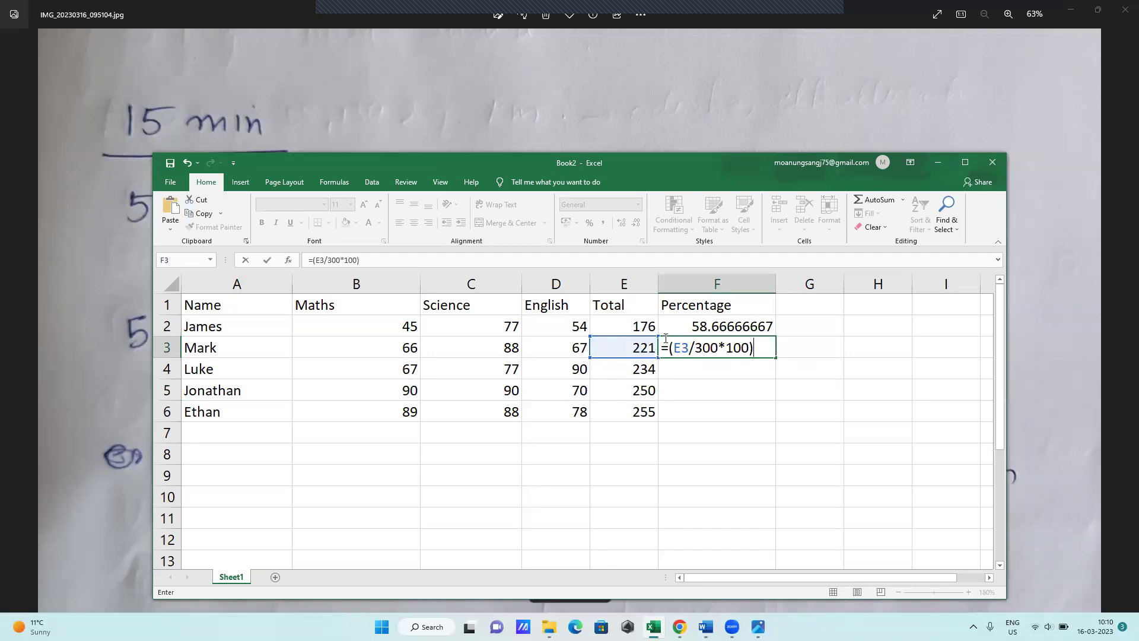
key(Return)
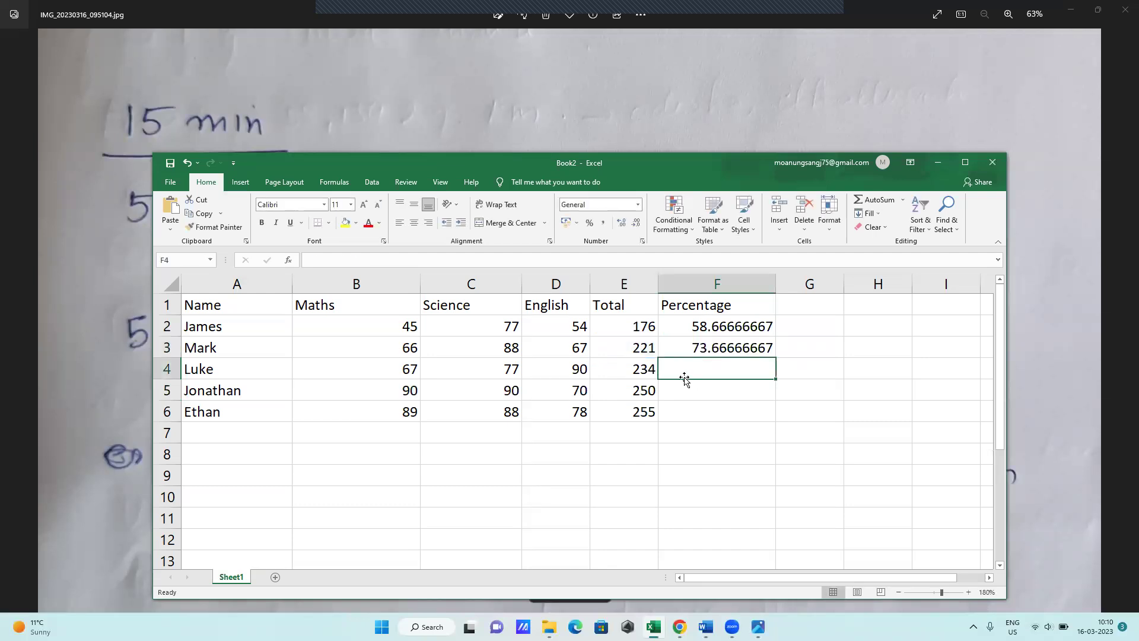
Step: Enter the formula =(E4/300*100) in cell F4 to calculate the third student's percentage
text(=()
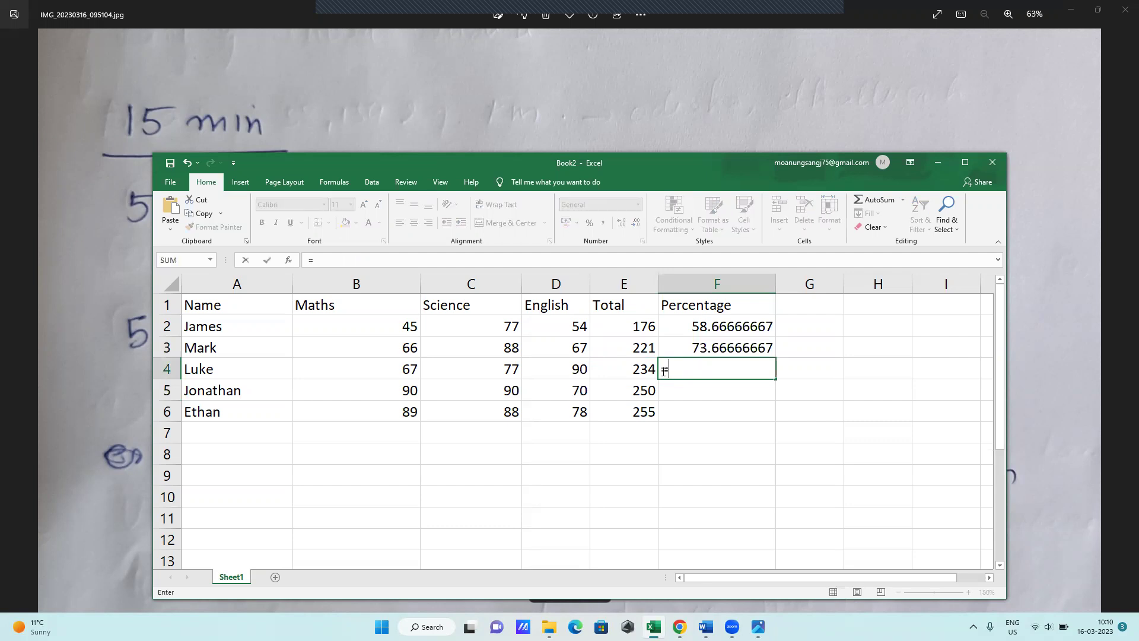
click(627, 370)
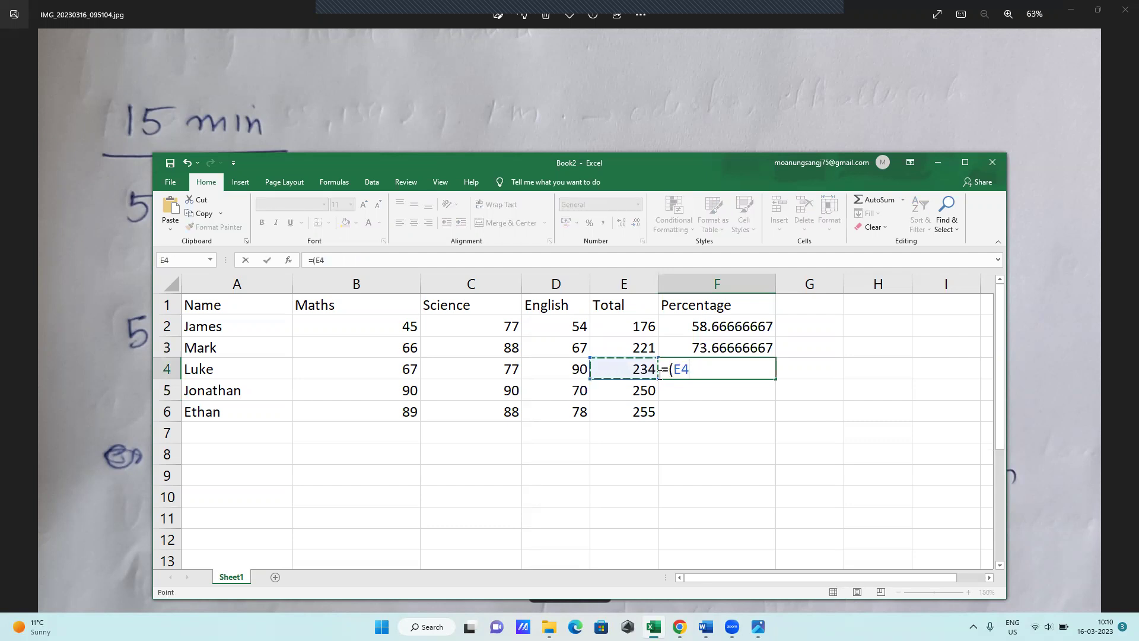
text(/3008)
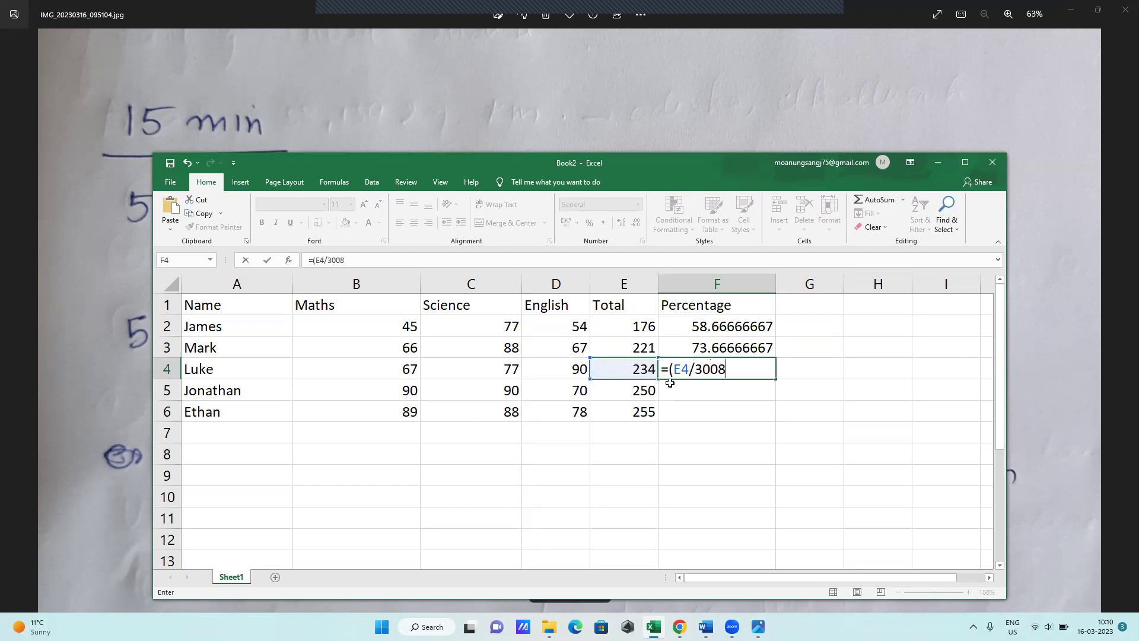
key(BackSpace)
text(*100)
key(Return)
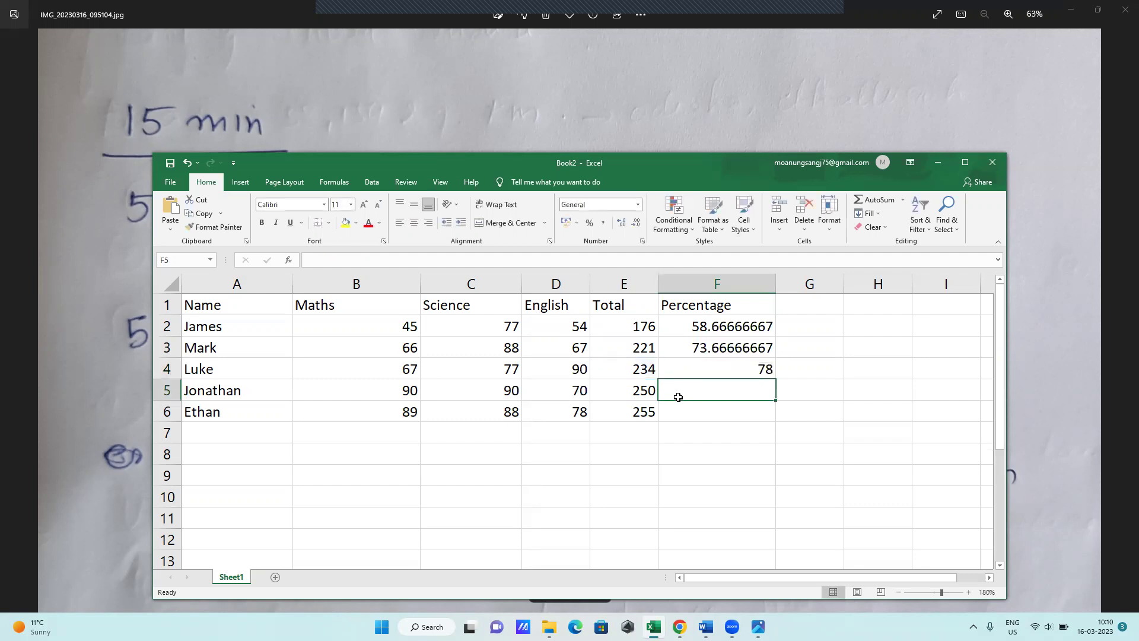
Step: Enter the formula =(E5/300*100) in cell F5 to calculate the fourth student's percentage
text(=()
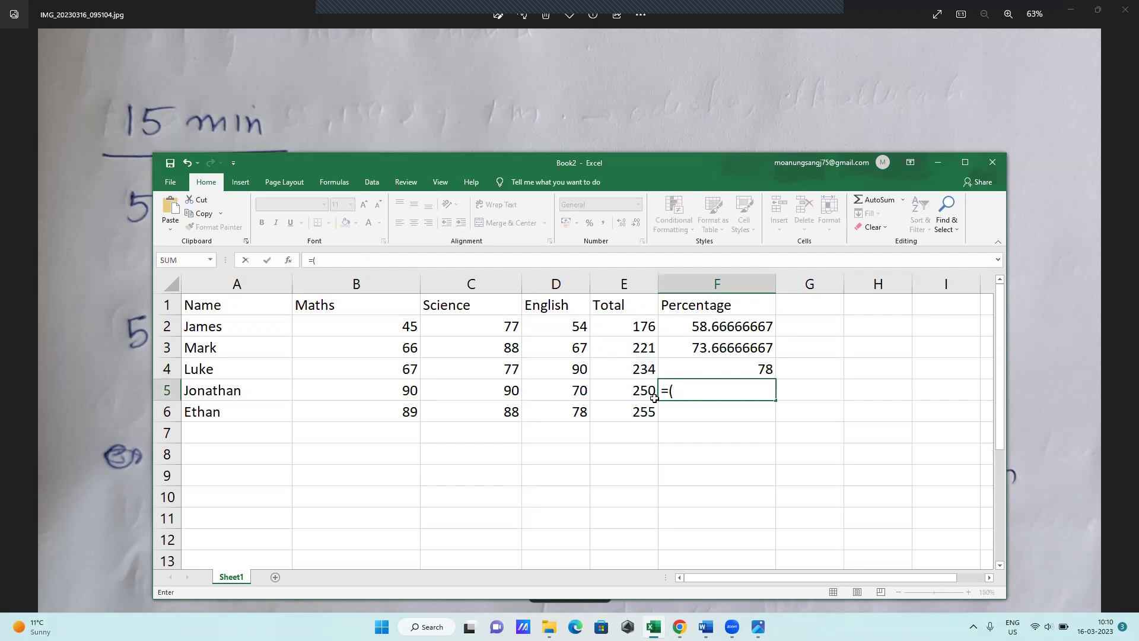
click(641, 393)
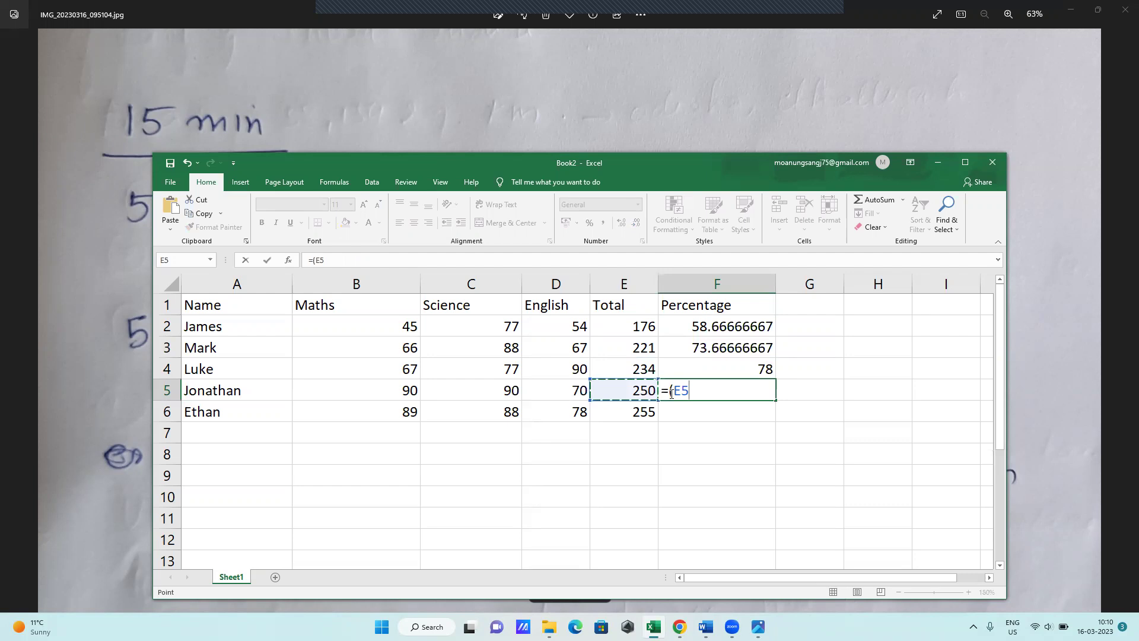
text(/300*100)
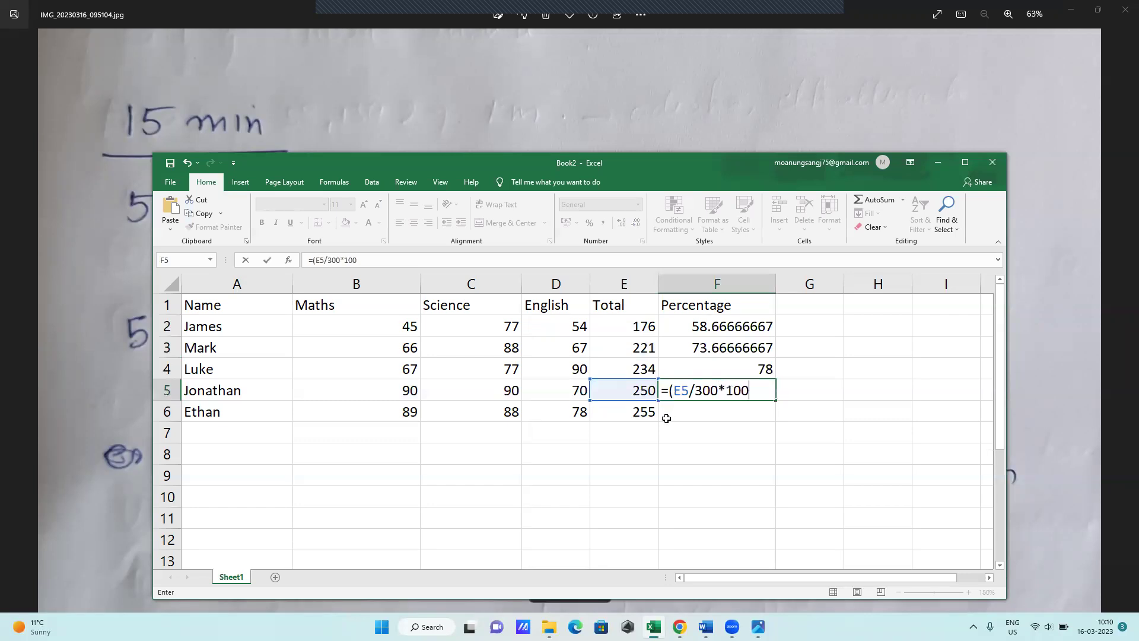
key(Return)
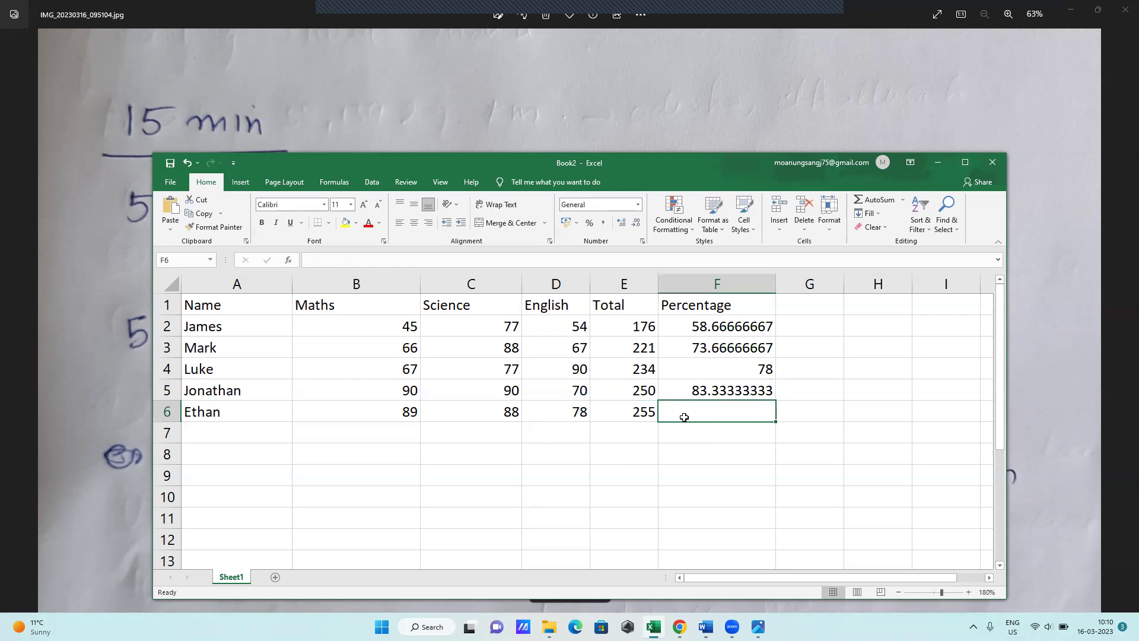
Step: Enter the formula =(E6/300*100) in cell F6 to calculate the last student's percentage
text(=()
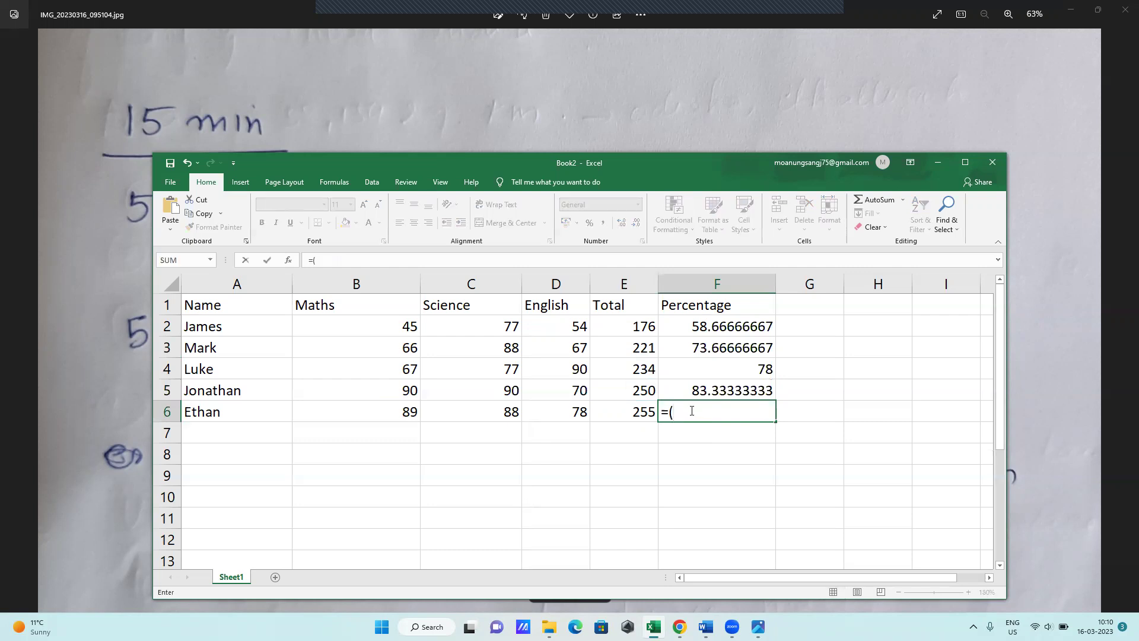
click(647, 415)
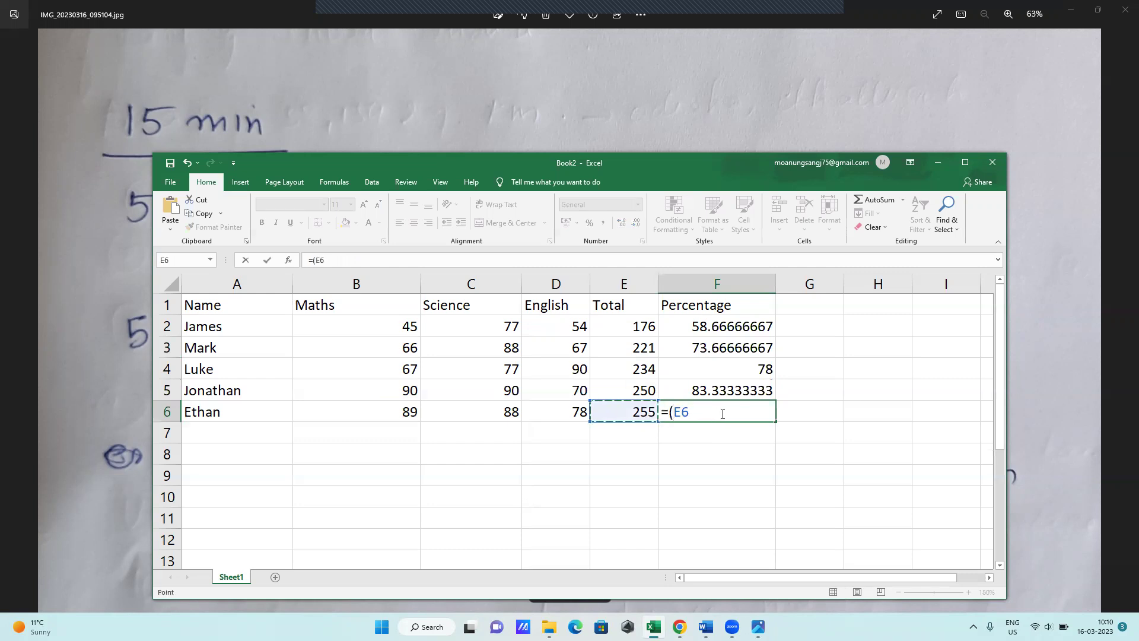
text(/300*100))
key(Return)
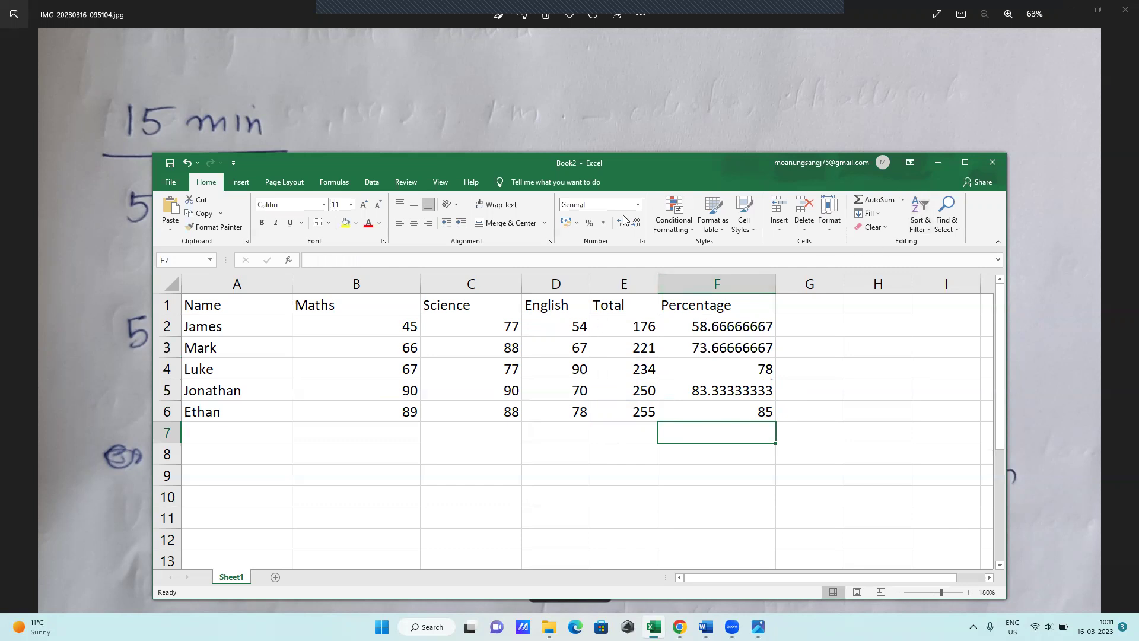
Step: Select the marks table A1:F6, and switch to Word to review the paragraph in Document2
drag(184, 300, 724, 410)
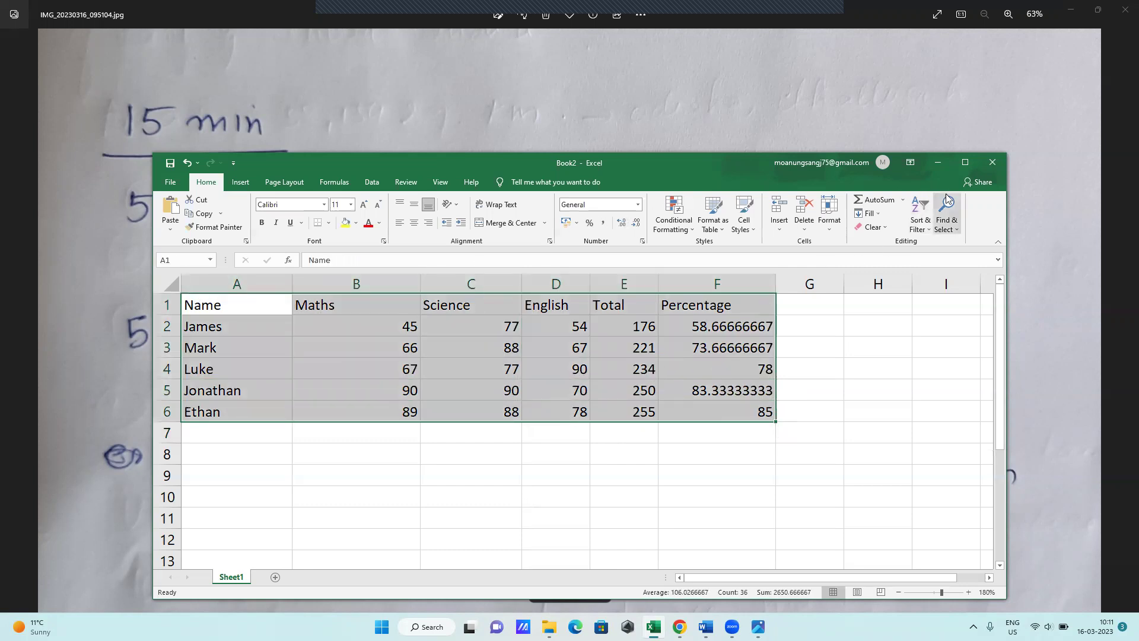
click(939, 162)
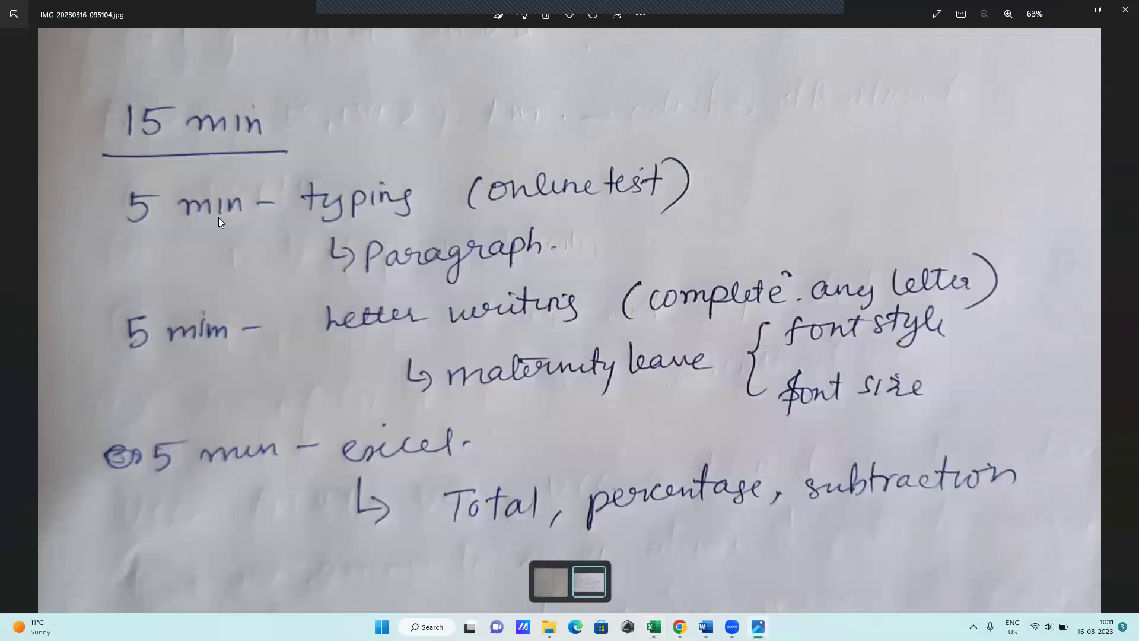
mouse_move(705, 626)
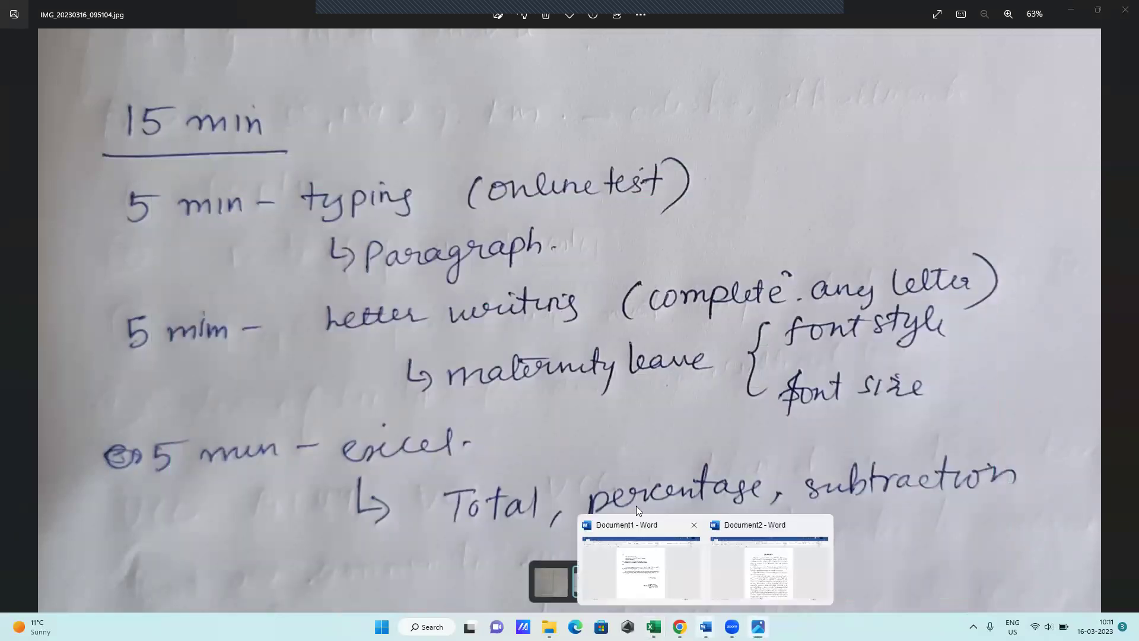
click(735, 547)
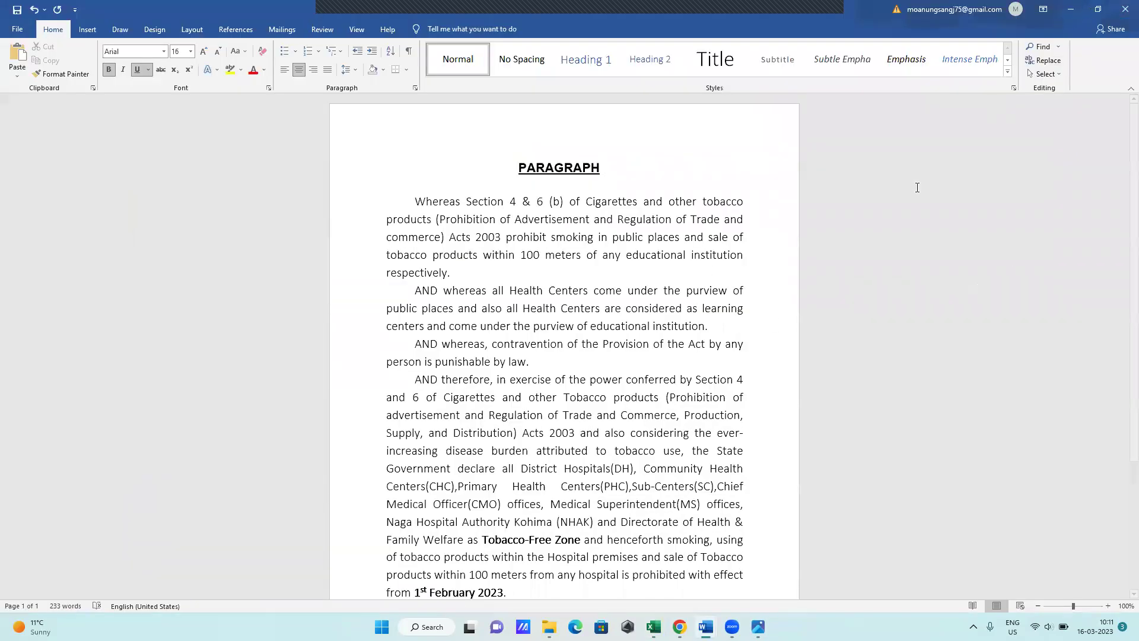
click(1072, 9)
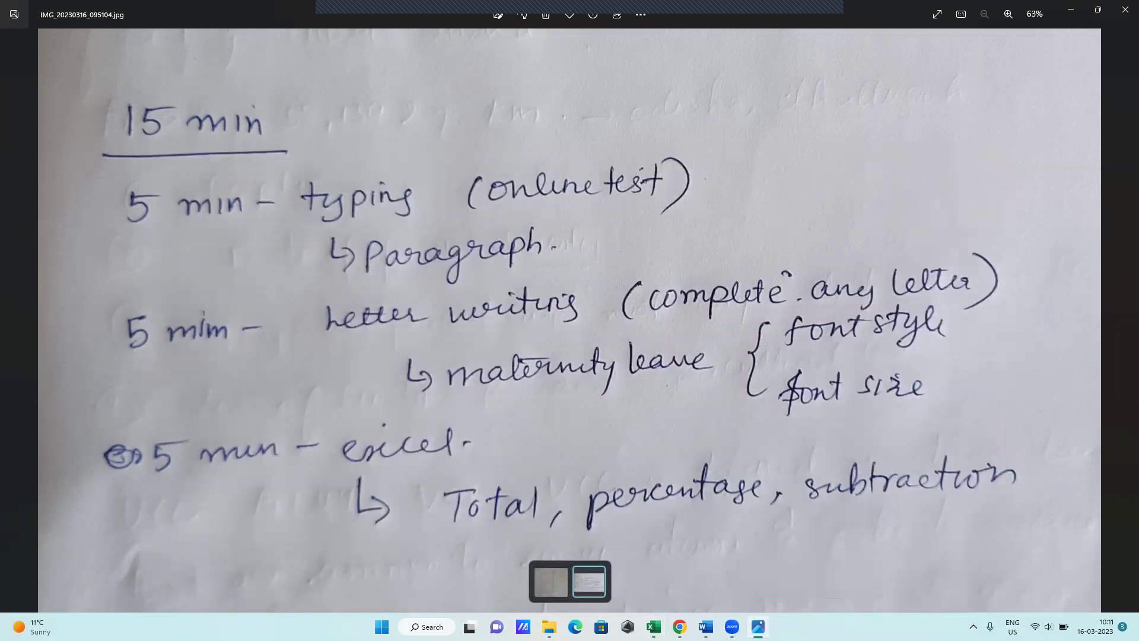
Step: Bring up the maternity / paternity leave letter in Word and select all of its text
mouse_move(706, 626)
click(660, 554)
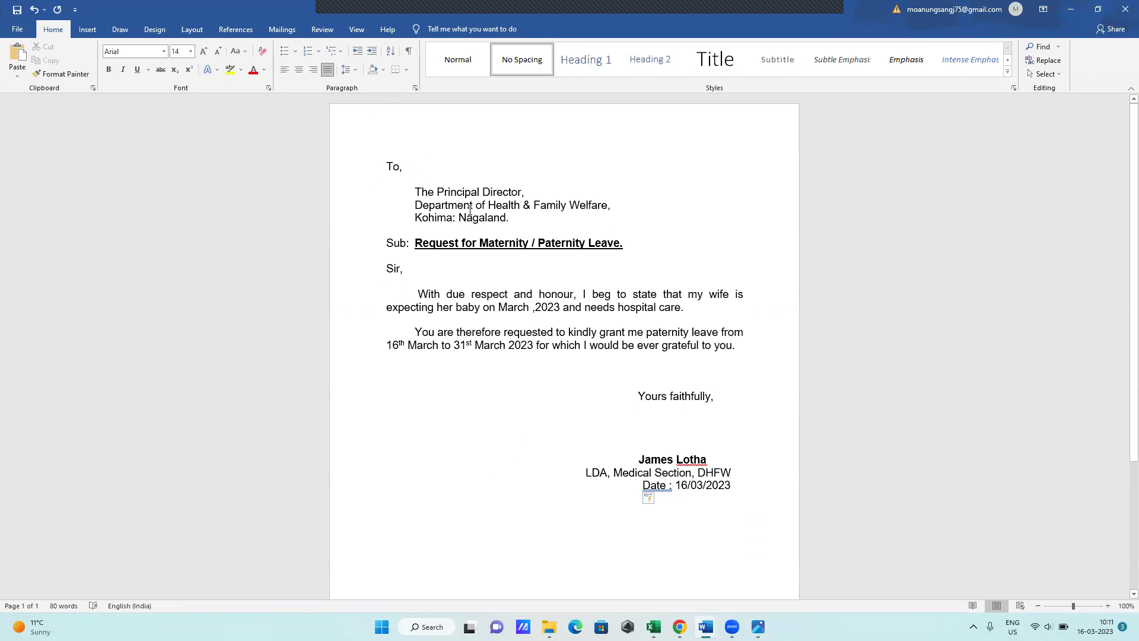
key(ctrl+a)
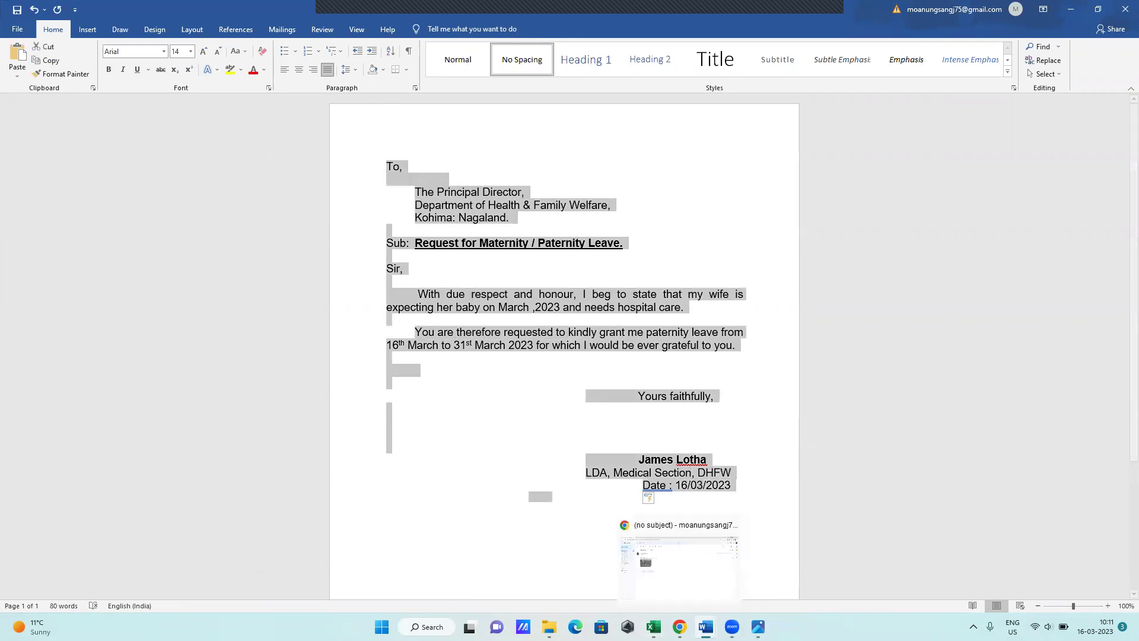
Step: Switch to Chrome and search Google for "ms word online" in a new tab
click(679, 626)
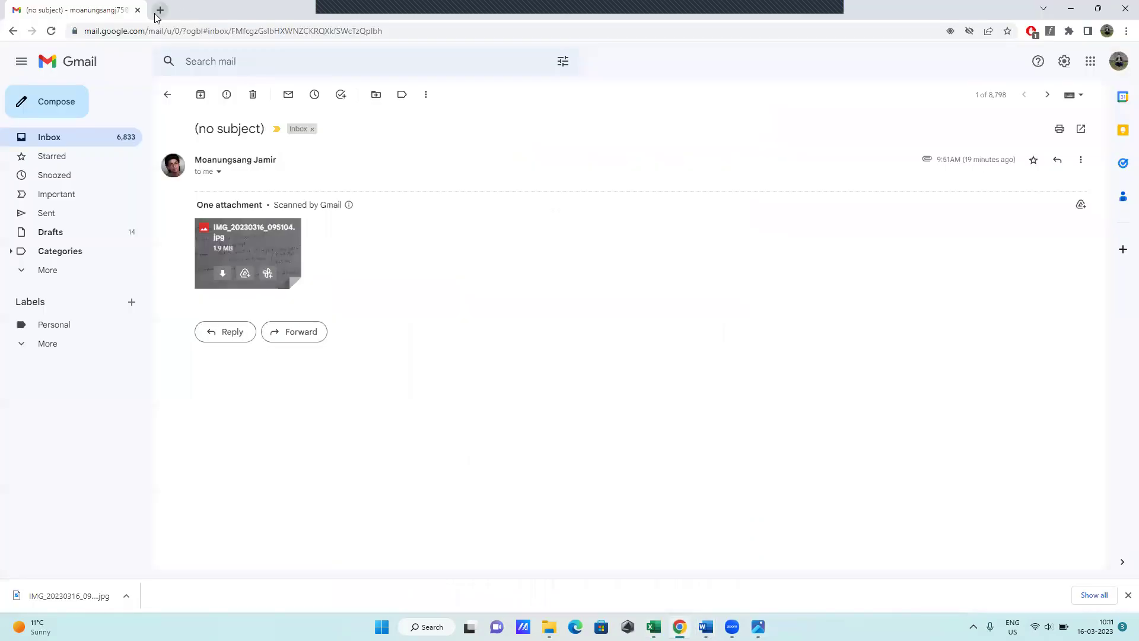
click(160, 10)
text(ms word online)
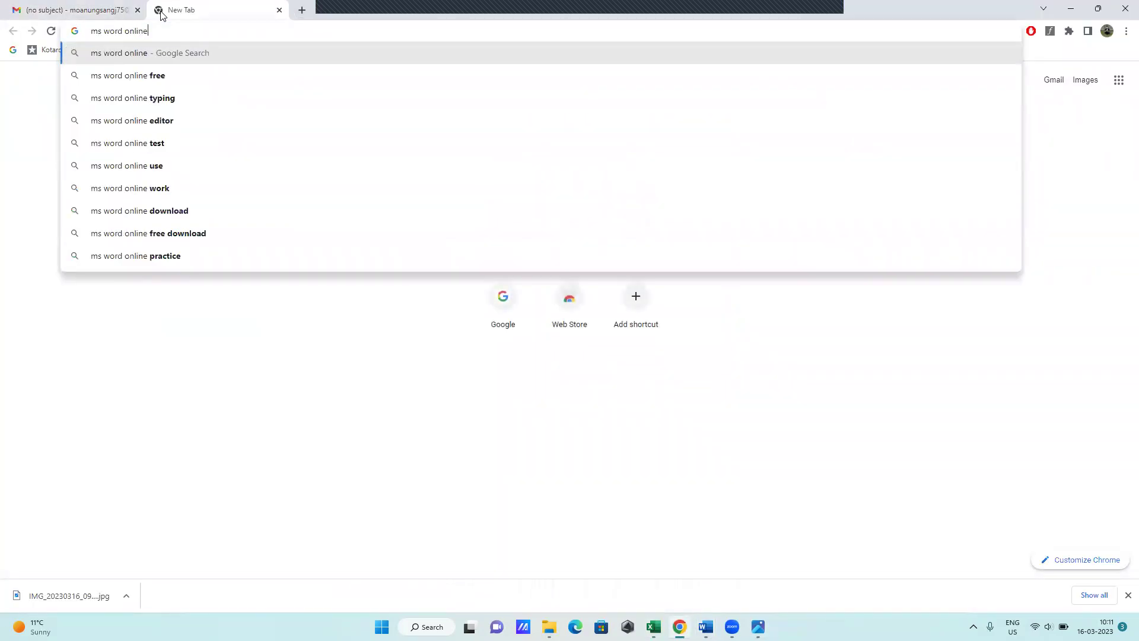
key(Return)
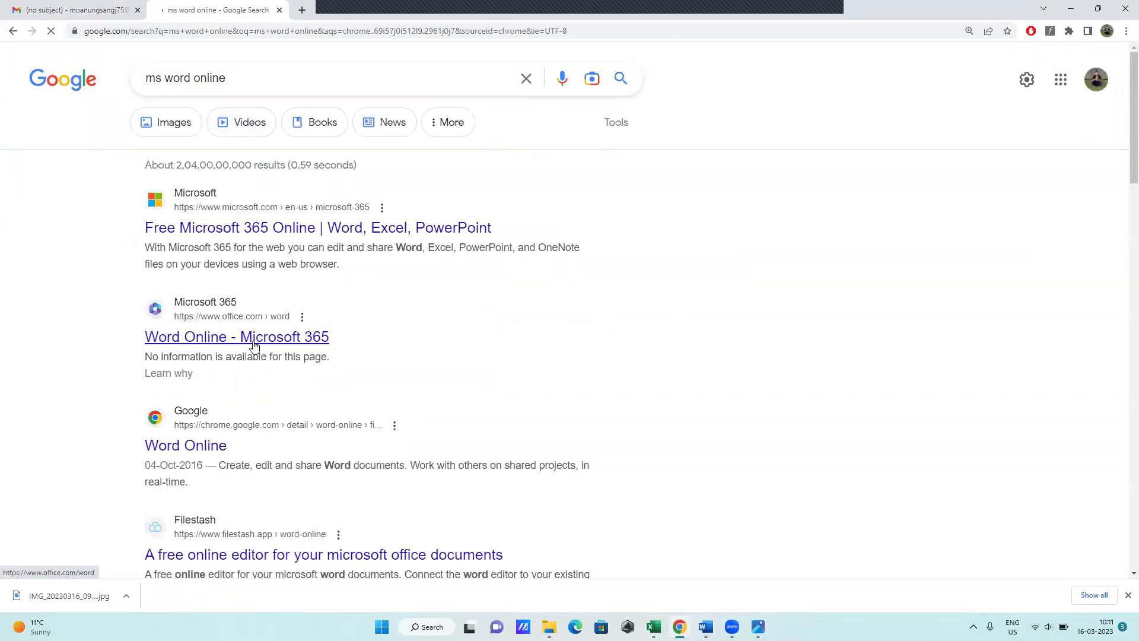
Step: Review the leave letter in Word and the handwritten test outline in Photos, and inspect the percentage formula in cell F6 in Excel
key(alt+Tab)
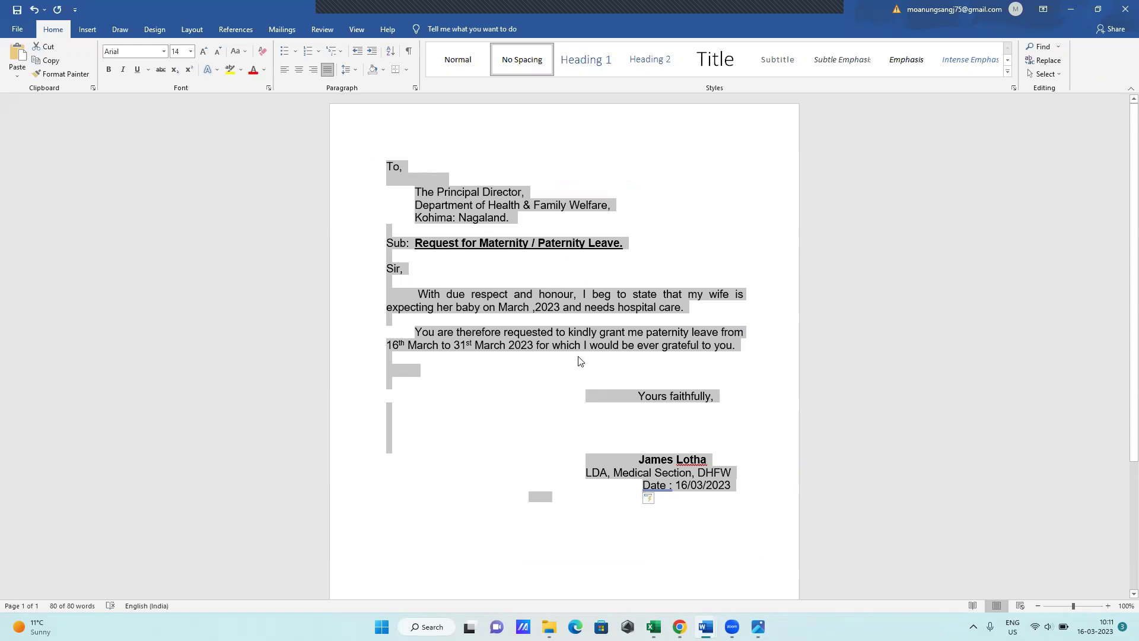
click(1070, 9)
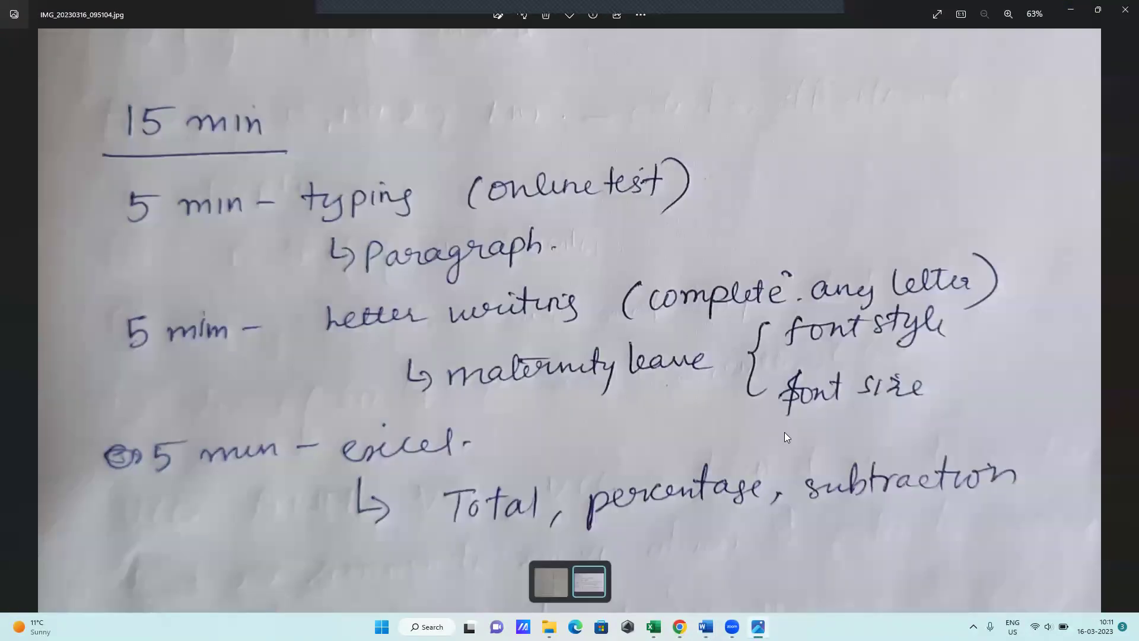
key(alt+Tab)
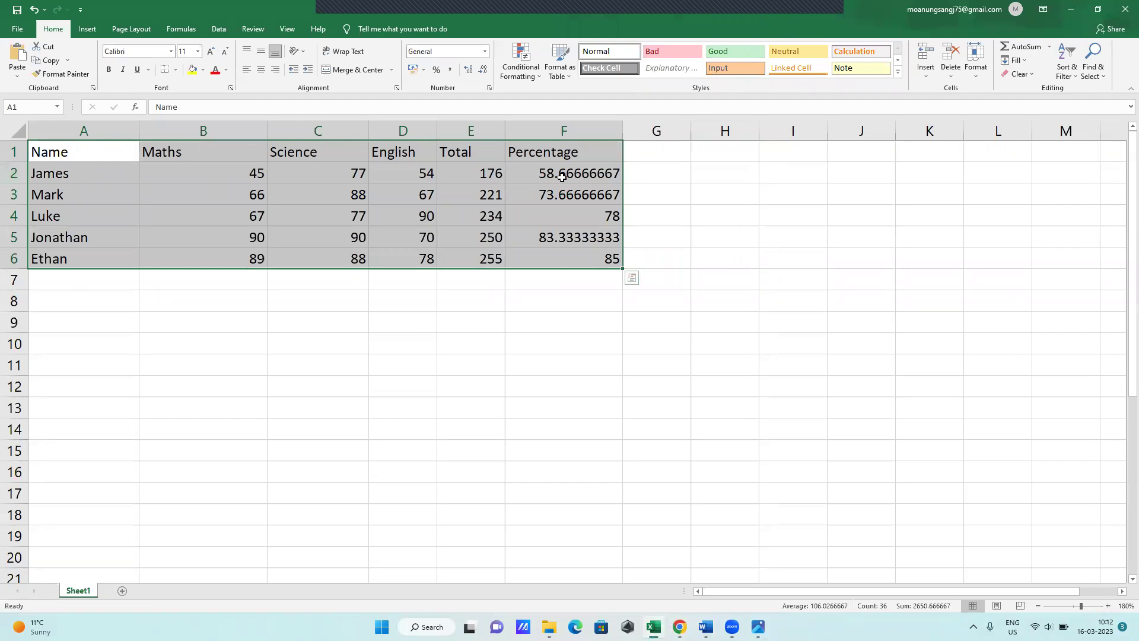
click(576, 252)
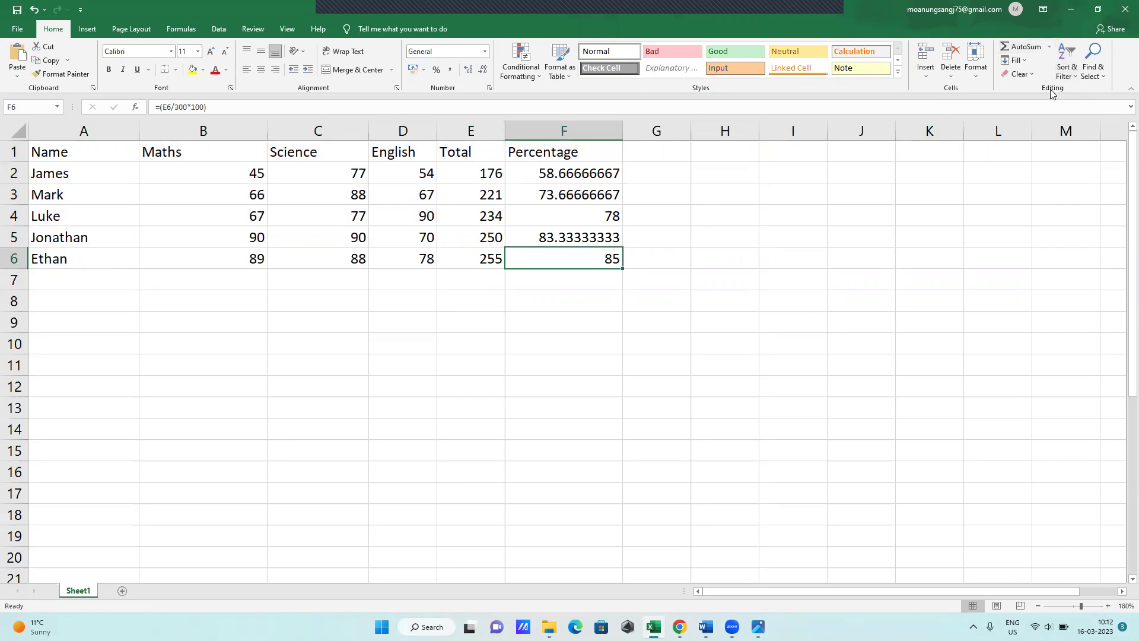
Step: Clear the Excel workbook and the handwritten test outline photo off the screen to show the desktop
click(1098, 9)
click(87, 128)
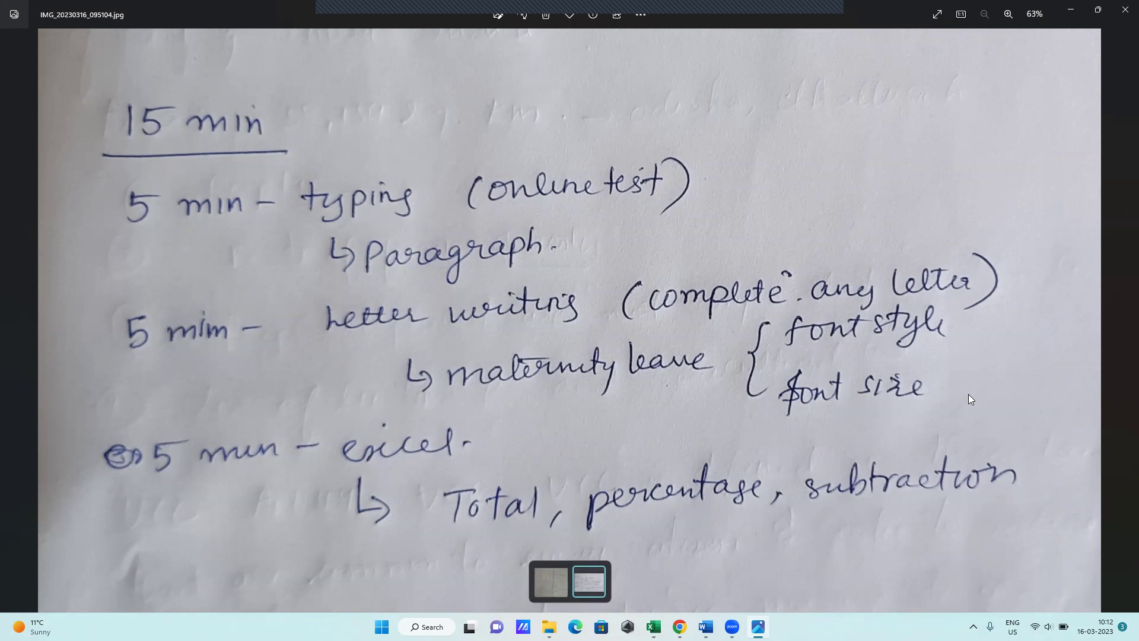
click(1073, 10)
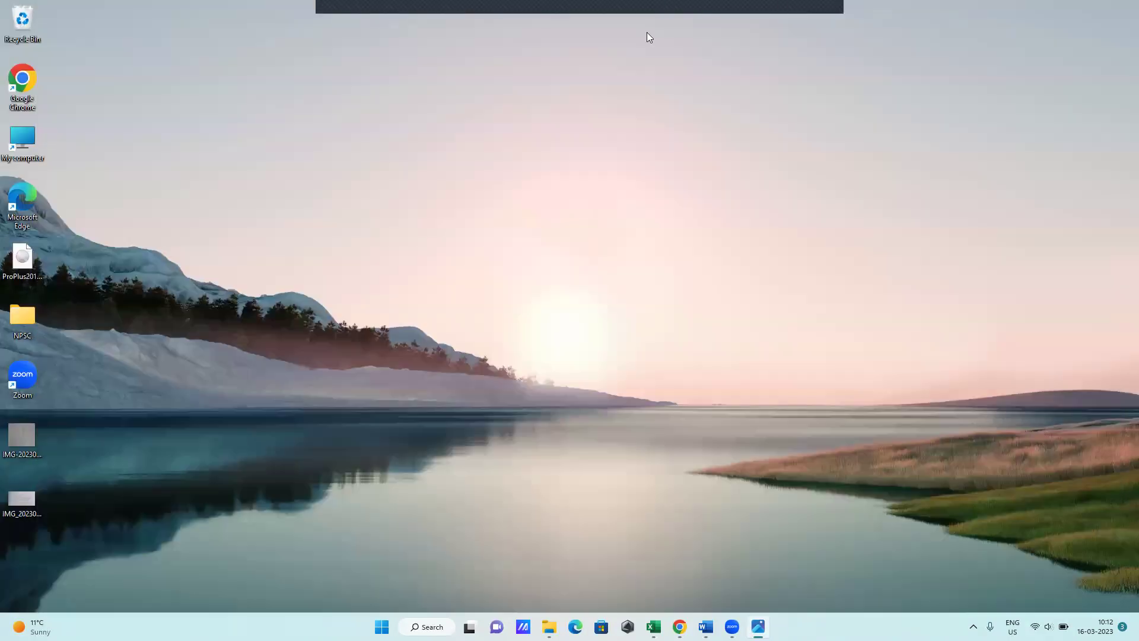